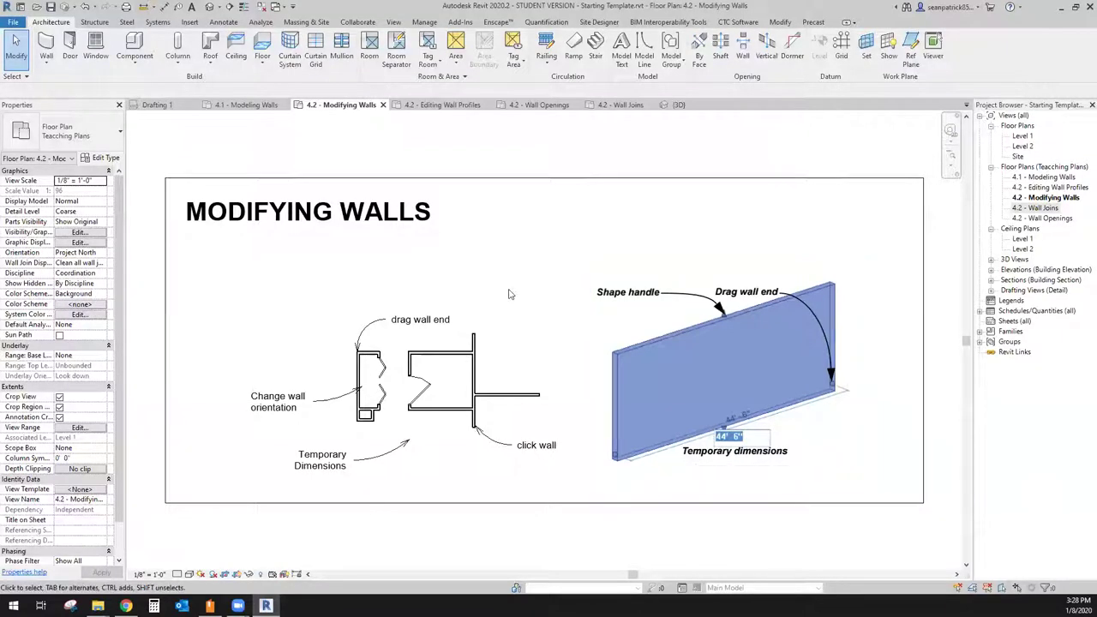
# Step: Flip the 10'-0" vertical partition wall to its other side, then flip it back
pyautogui.click(474, 367)
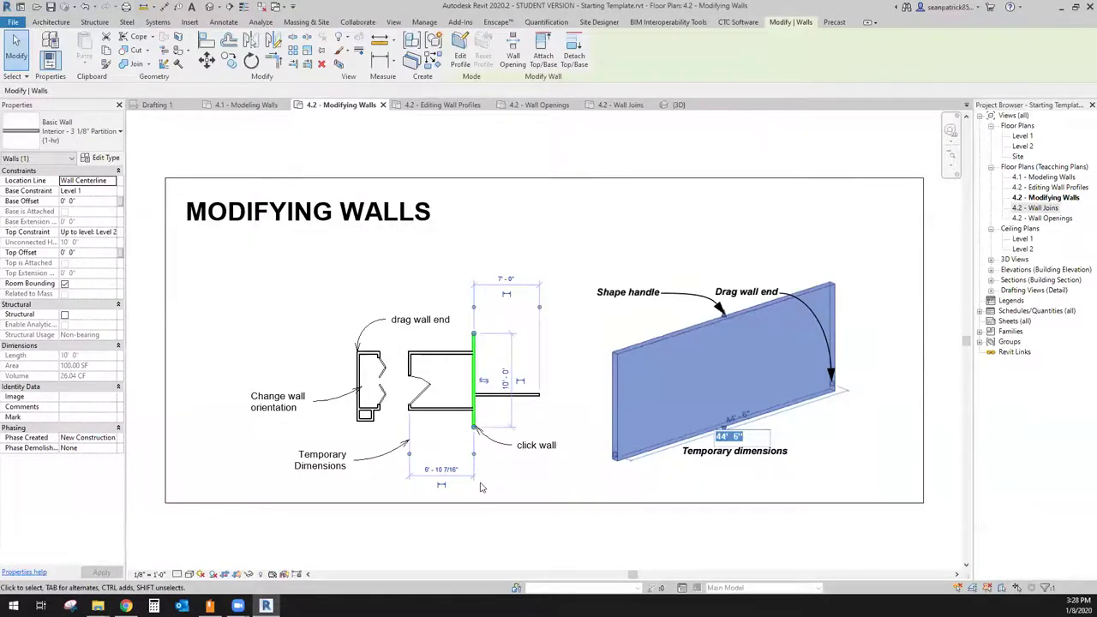
pyautogui.scroll(1, 480, 487)
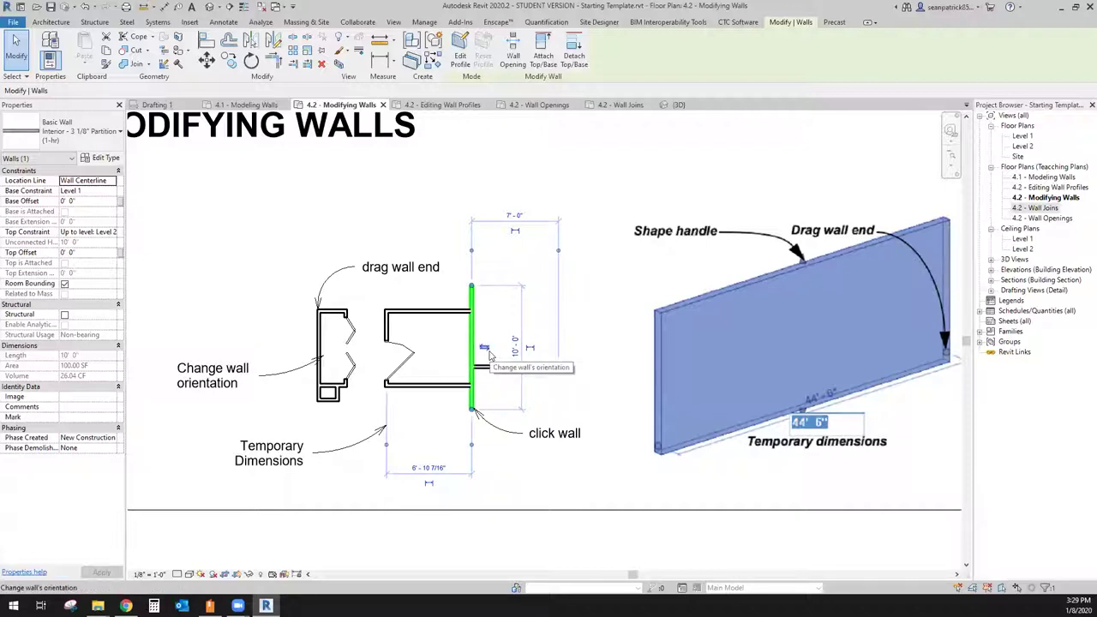
pyautogui.click(486, 349)
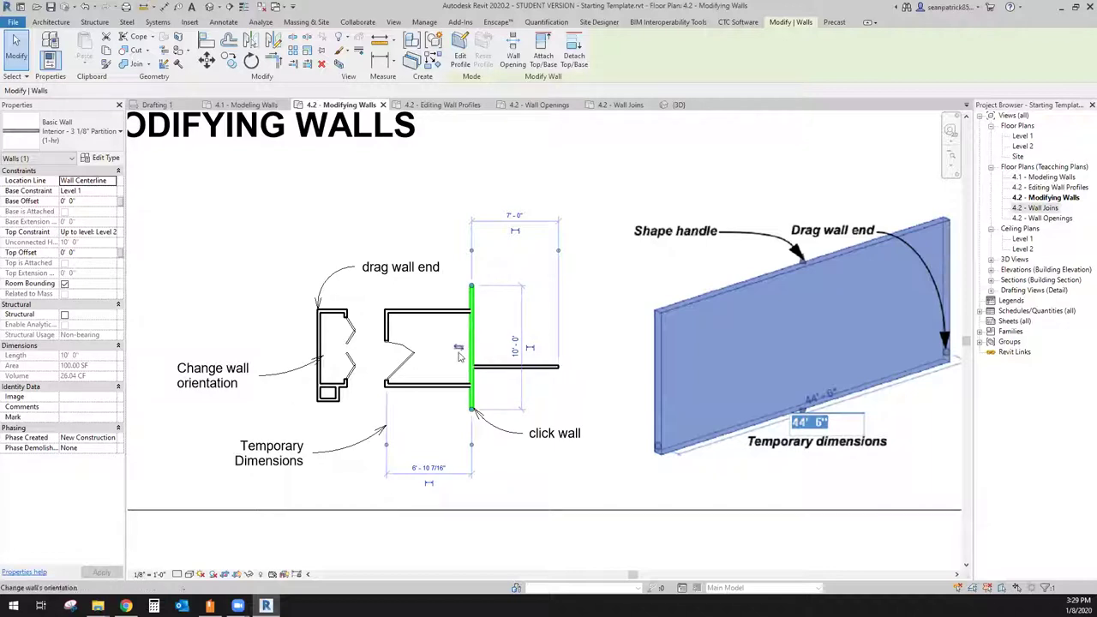
pyautogui.click(459, 354)
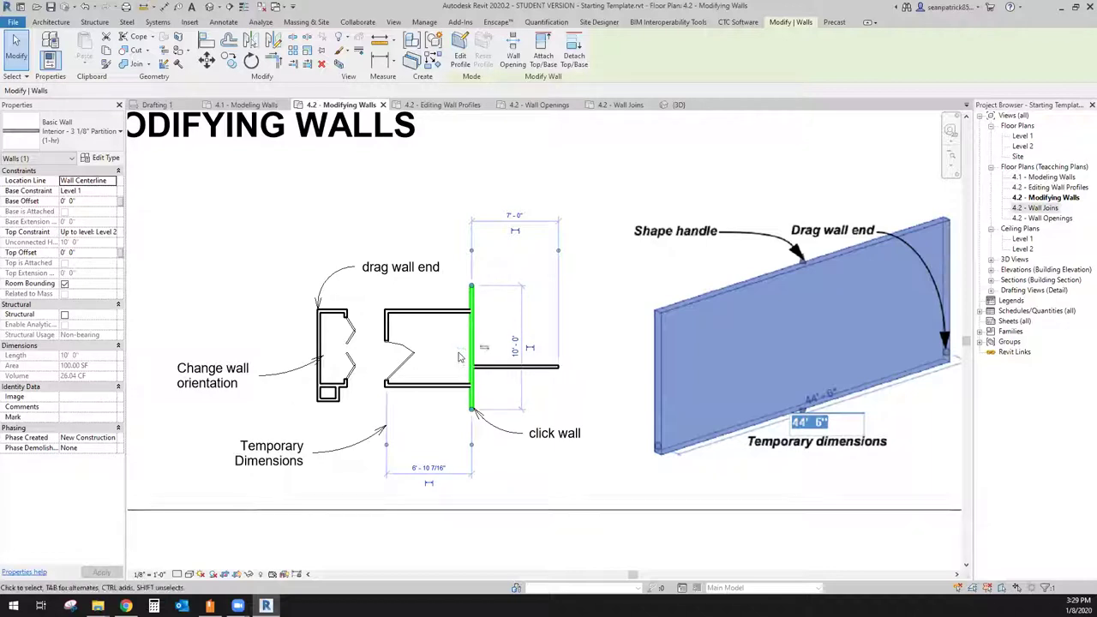
# Step: Change the vertical wall's type to Exterior - Brick on CMU
pyautogui.click(83, 146)
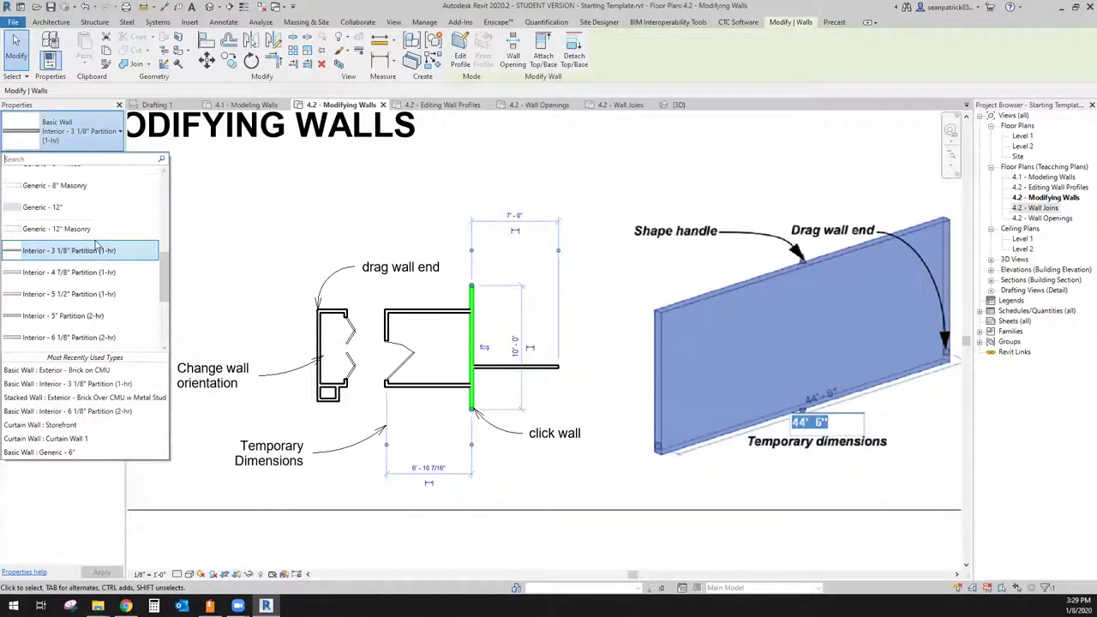
pyautogui.scroll(5, 96, 246)
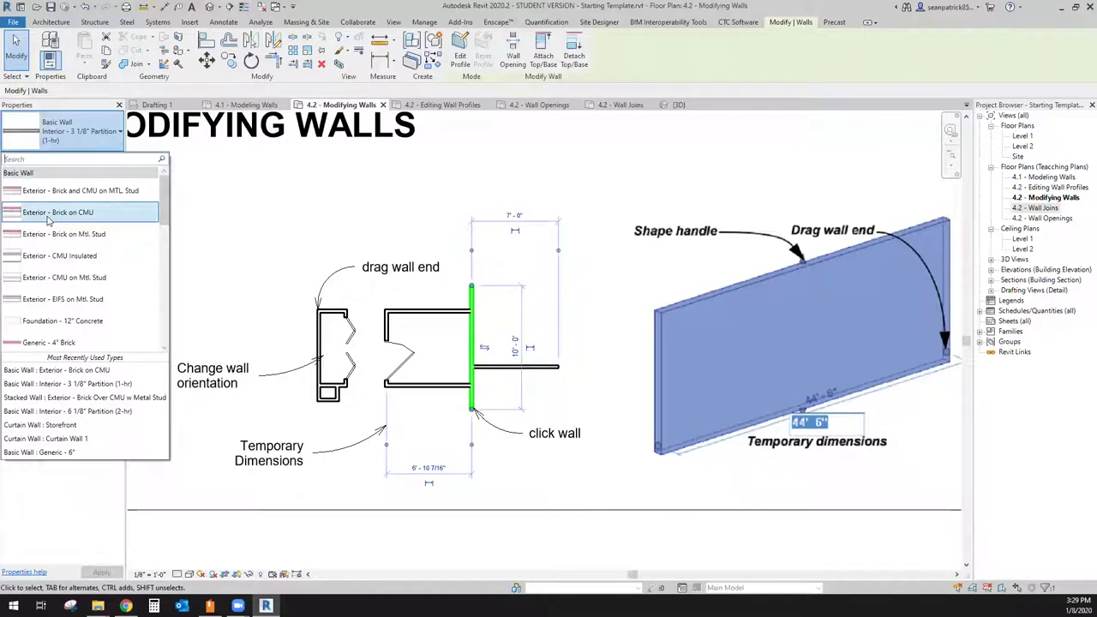
pyautogui.click(49, 214)
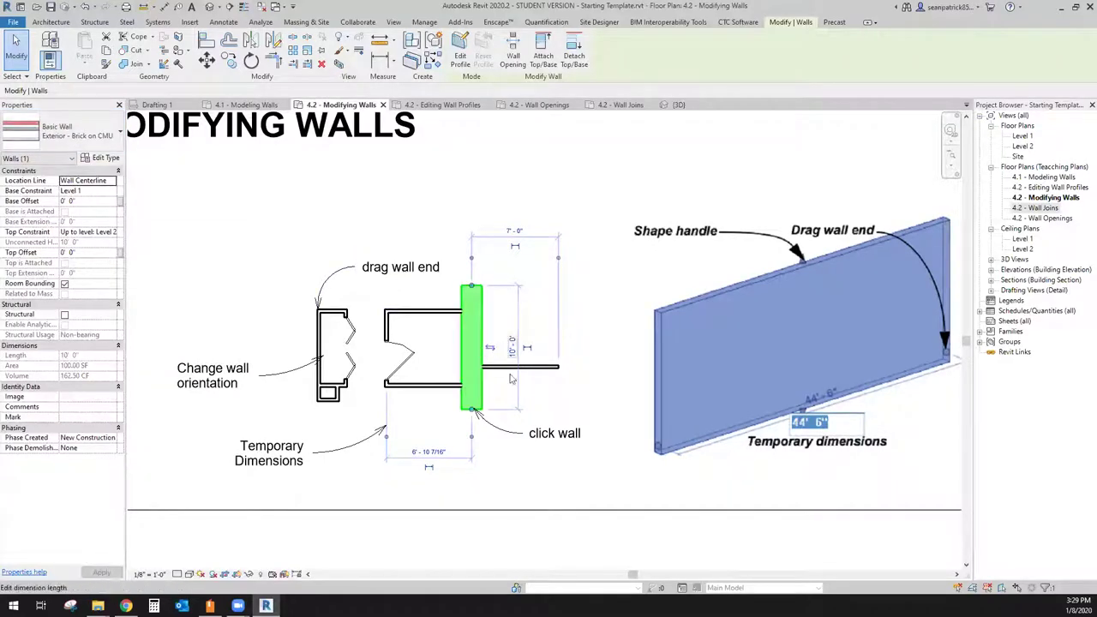
# Step: Reselect the vertical wall and bring up the view's Detail Level choices
pyautogui.click(551, 402)
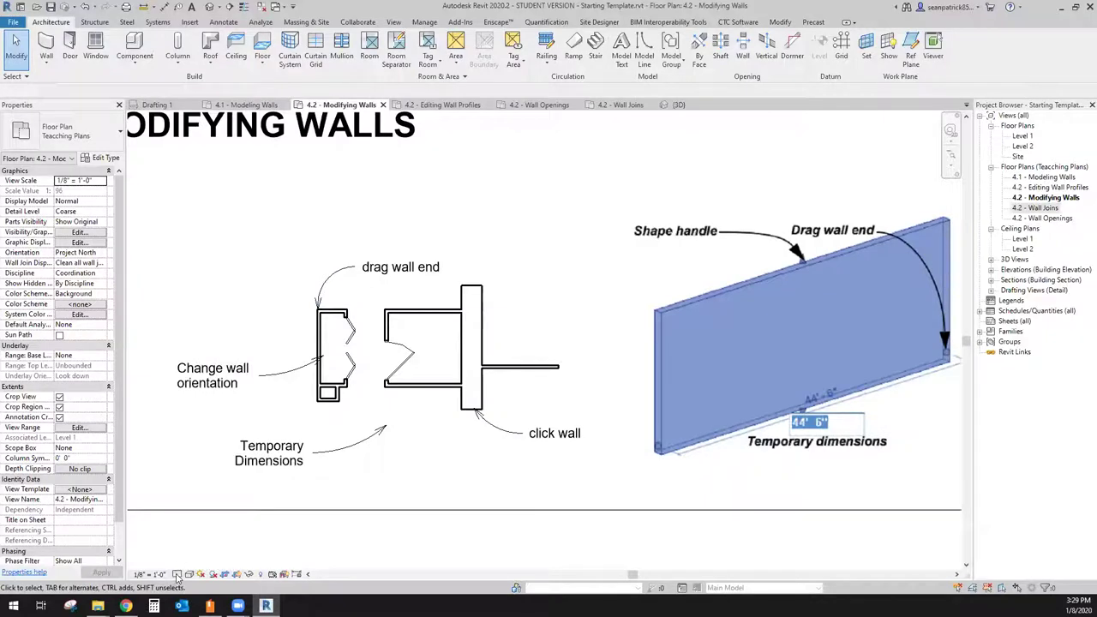
pyautogui.click(464, 365)
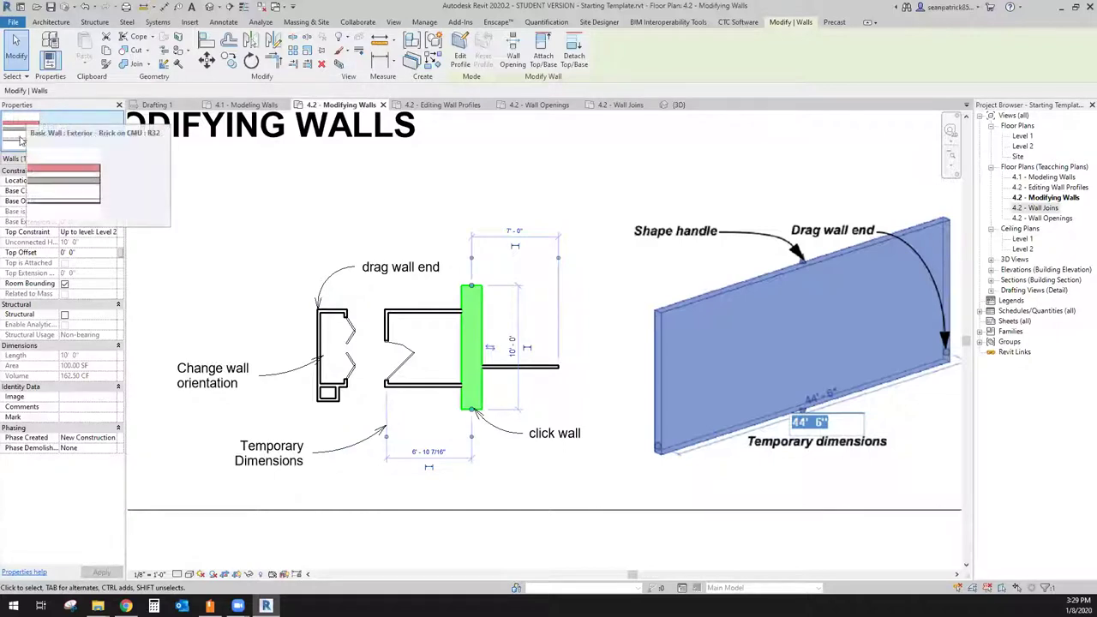
pyautogui.click(176, 573)
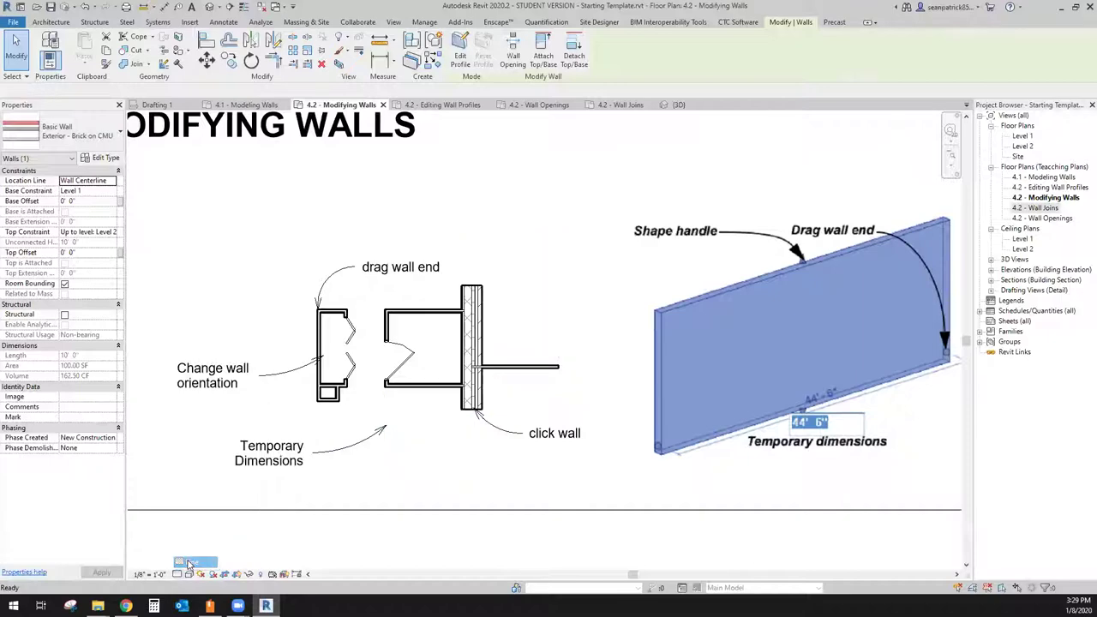
pyautogui.click(188, 563)
pyautogui.scroll(4, 501, 369)
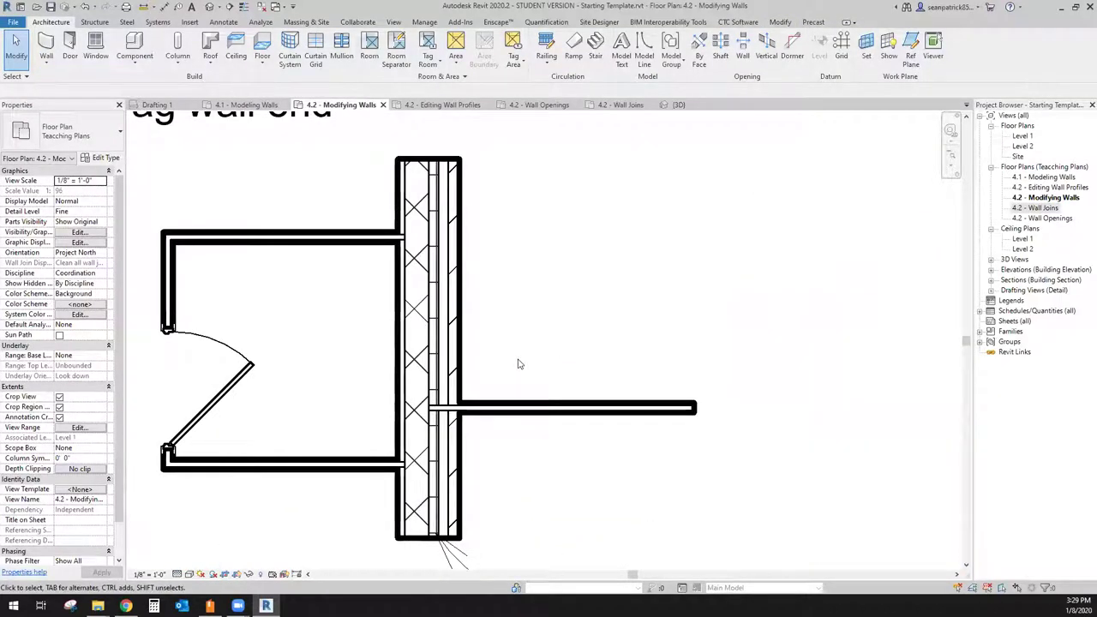
pyautogui.click(419, 273)
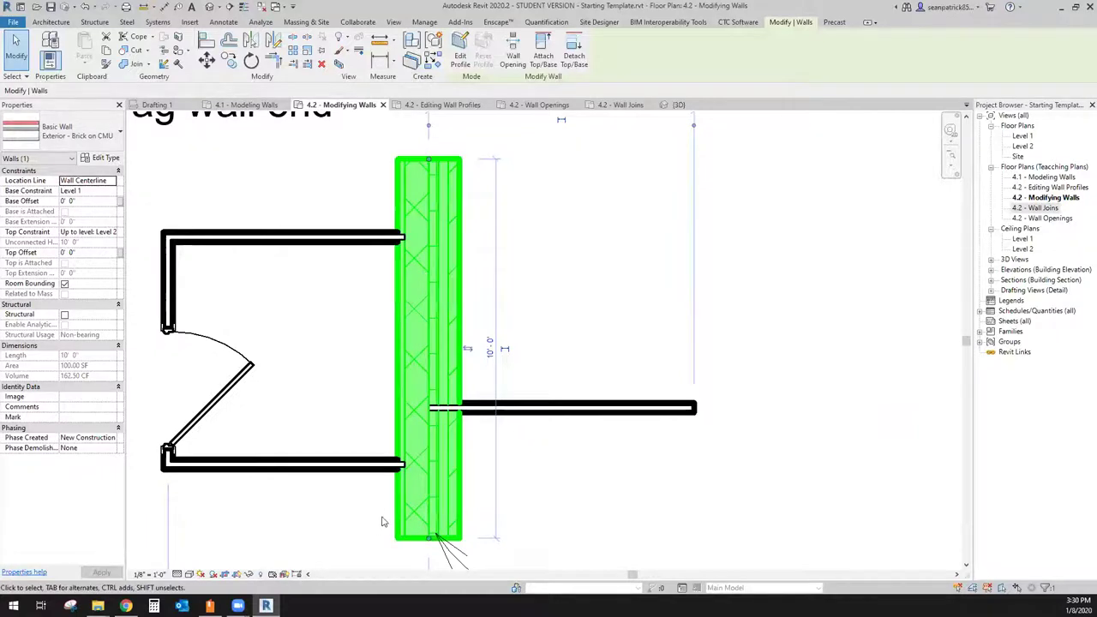
# Step: Pan to the full Modifying Walls drawing and inspect the short horizontal and vertical brick walls
pyautogui.click(527, 499)
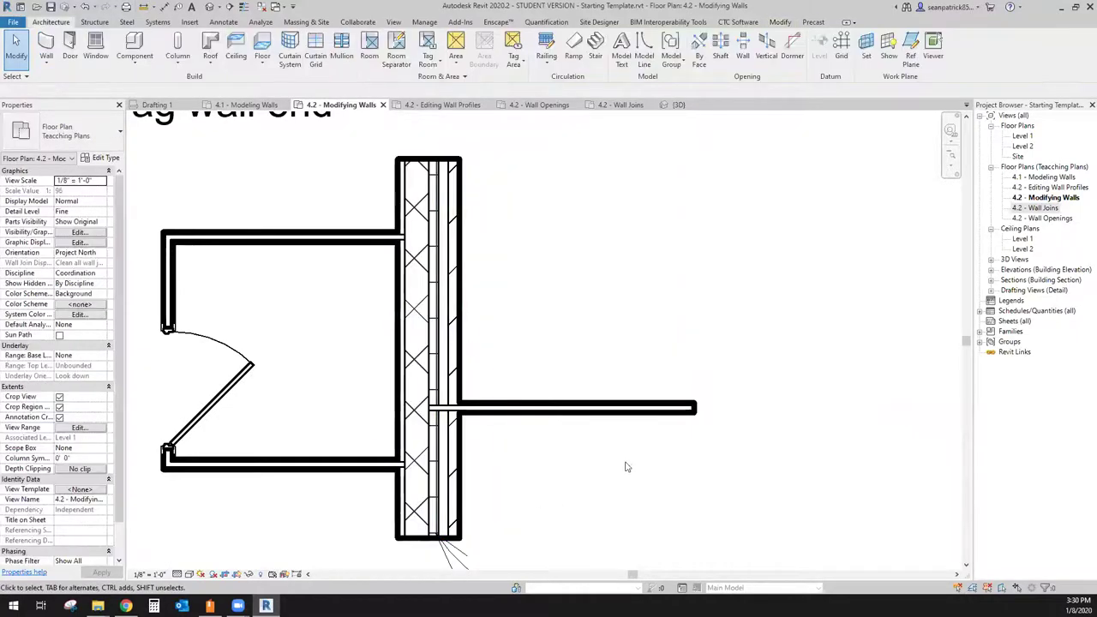
pyautogui.scroll(-5, 486, 480)
pyautogui.moveTo(570, 421); pyautogui.dragTo(535, 375, button='middle')
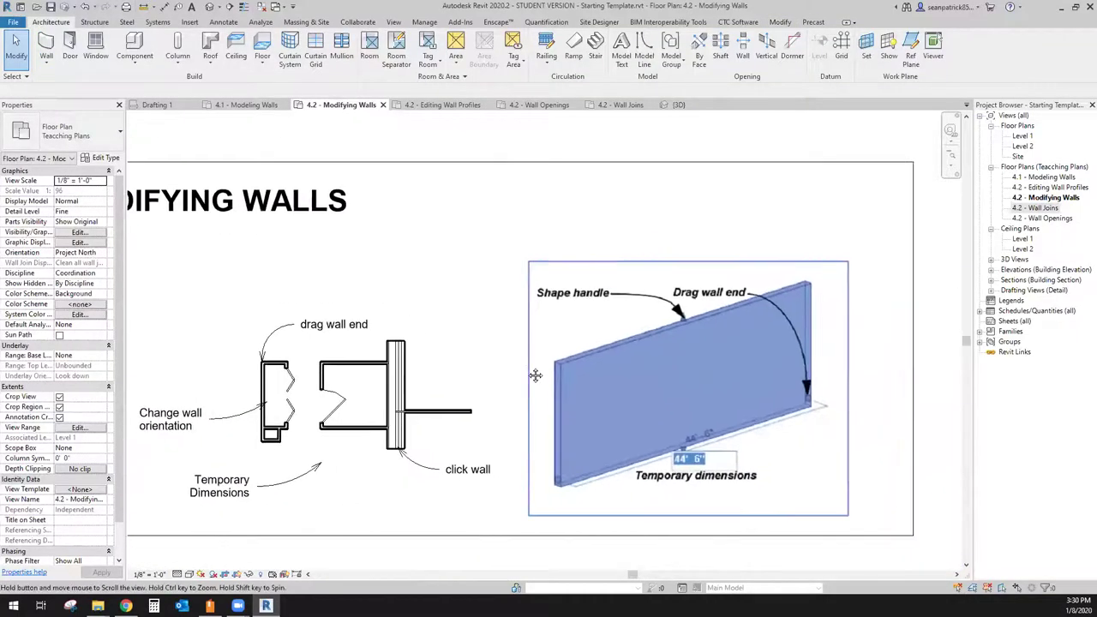
pyautogui.click(396, 367)
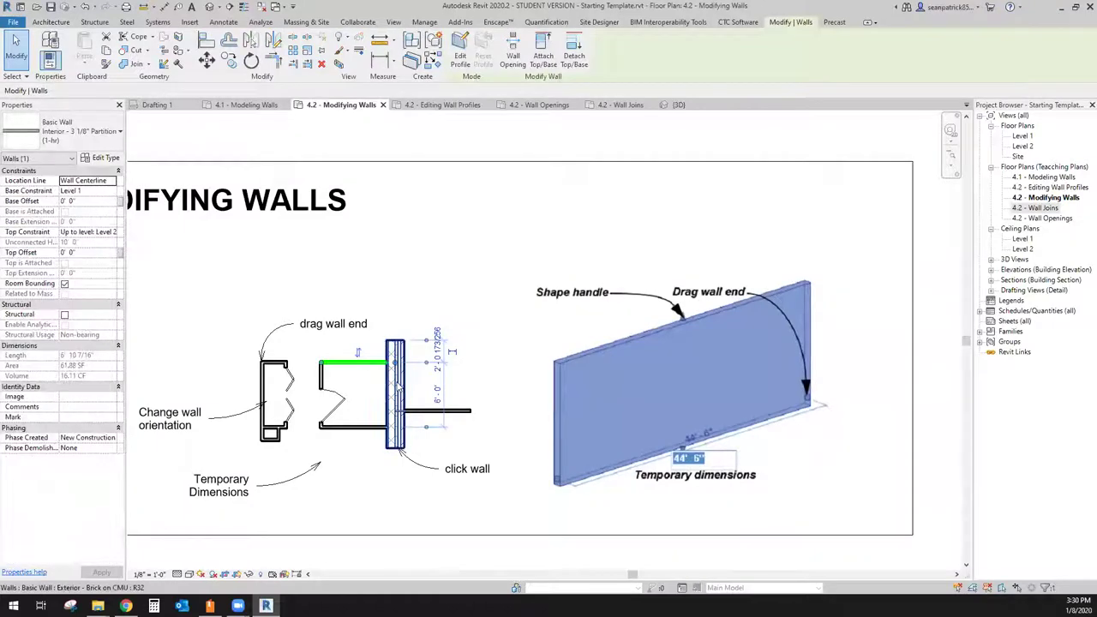
pyautogui.scroll(2, 397, 388)
pyautogui.click(398, 386)
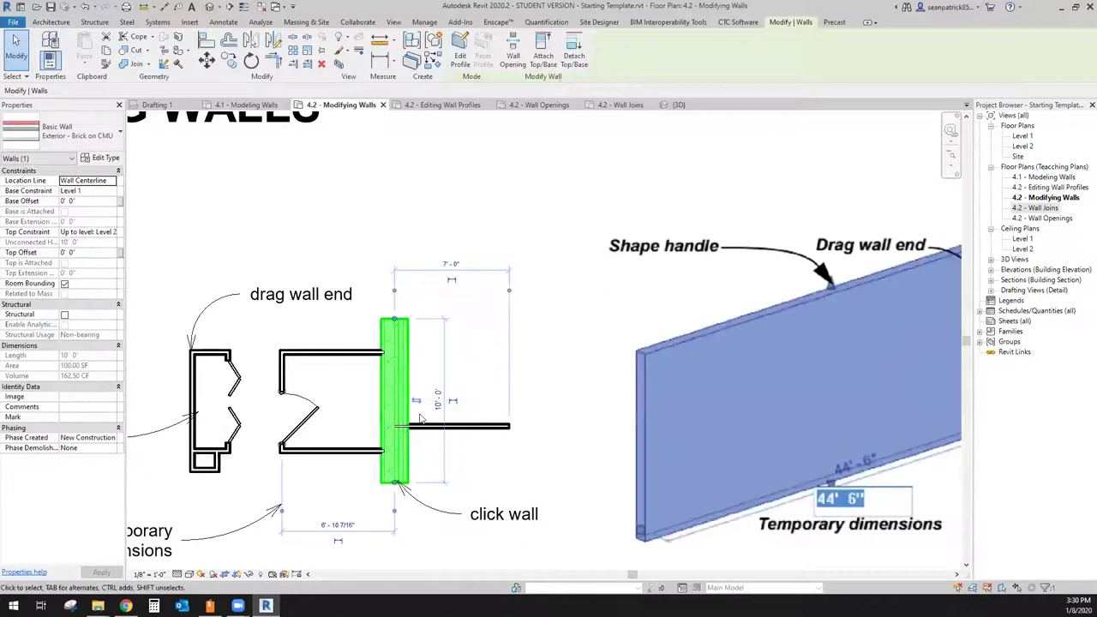
pyautogui.scroll(1, 417, 467)
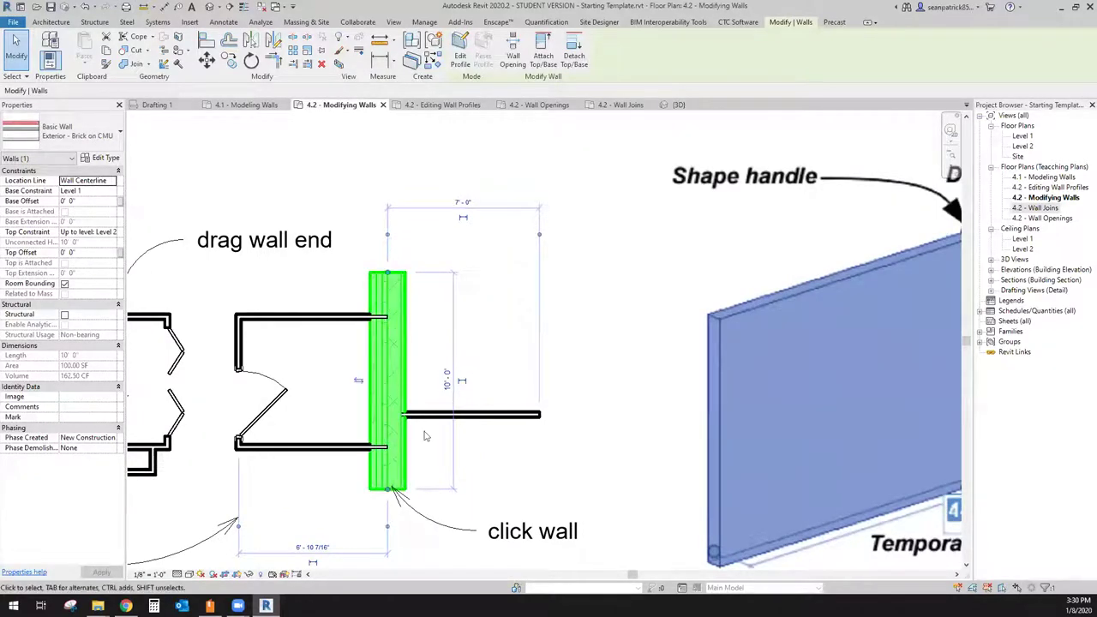
pyautogui.click(443, 341)
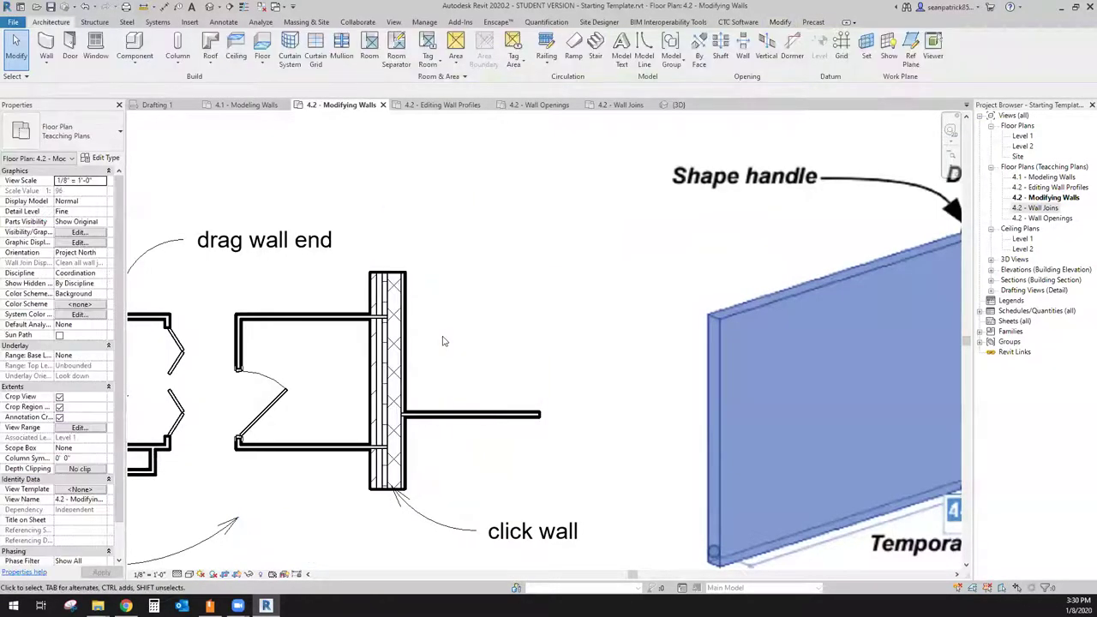
# Step: Switch the view's visual style so the brick and CMU layers show in material colours
pyautogui.click(190, 572)
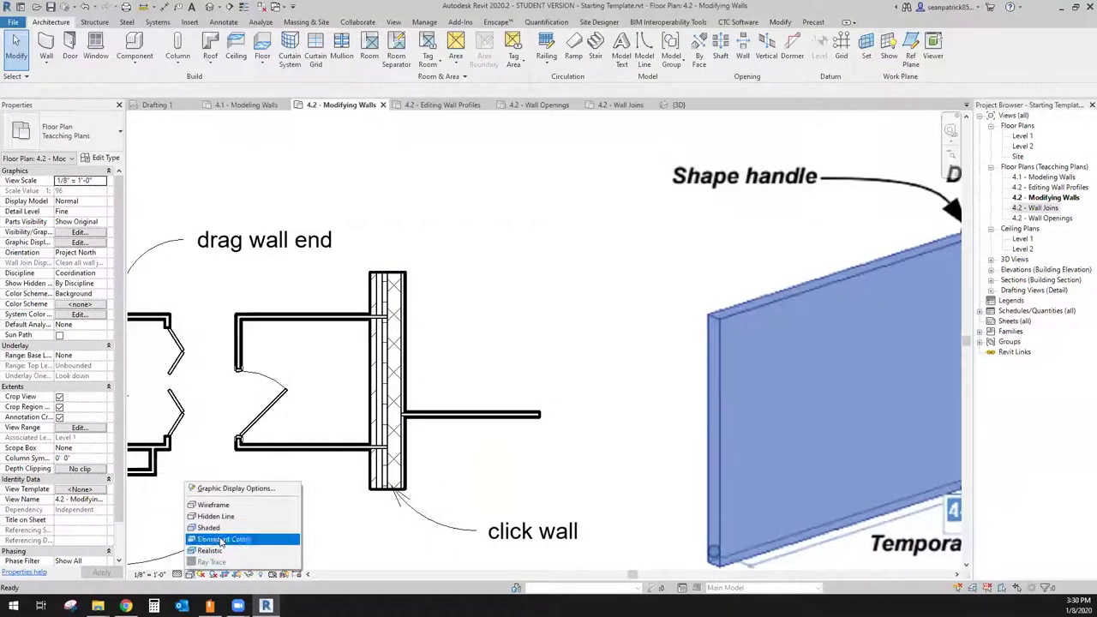
pyautogui.click(221, 551)
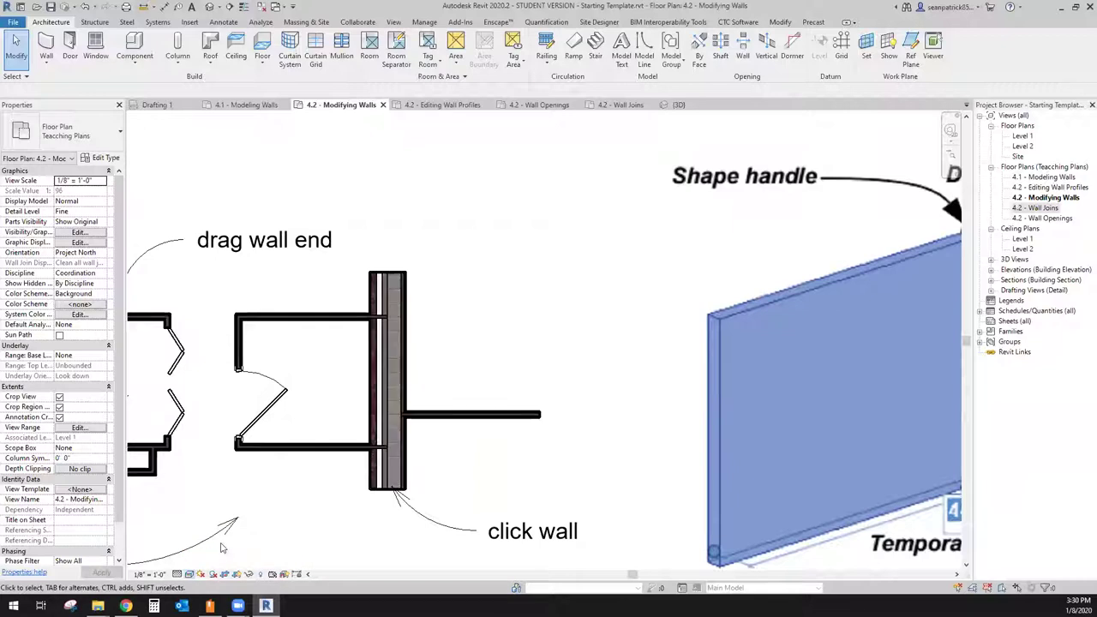
pyautogui.scroll(3, 403, 383)
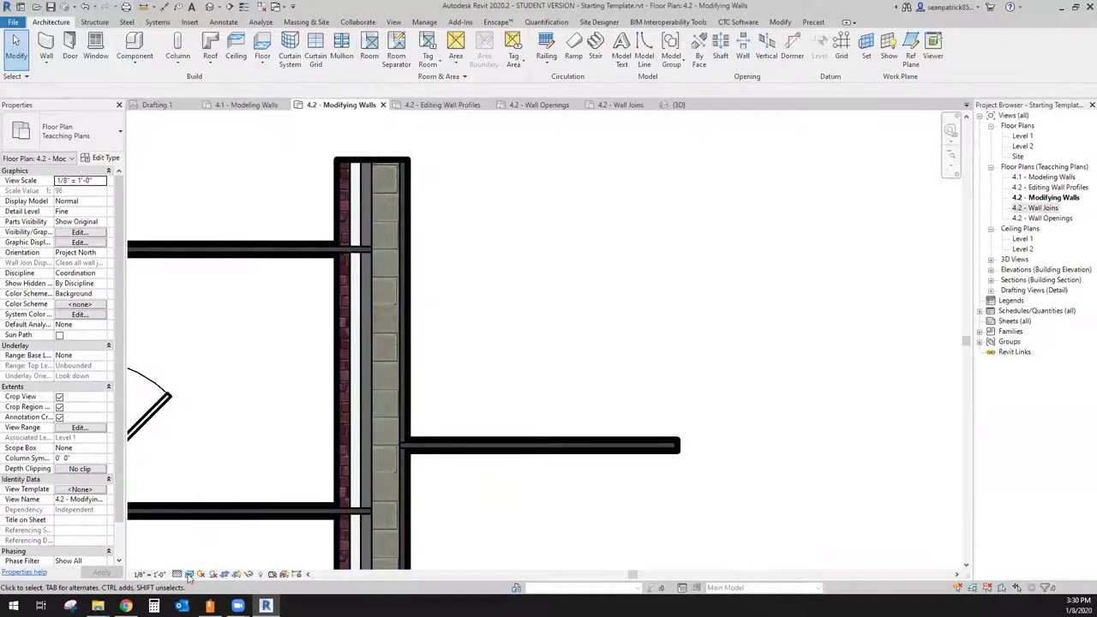
pyautogui.scroll(-3, 300, 400)
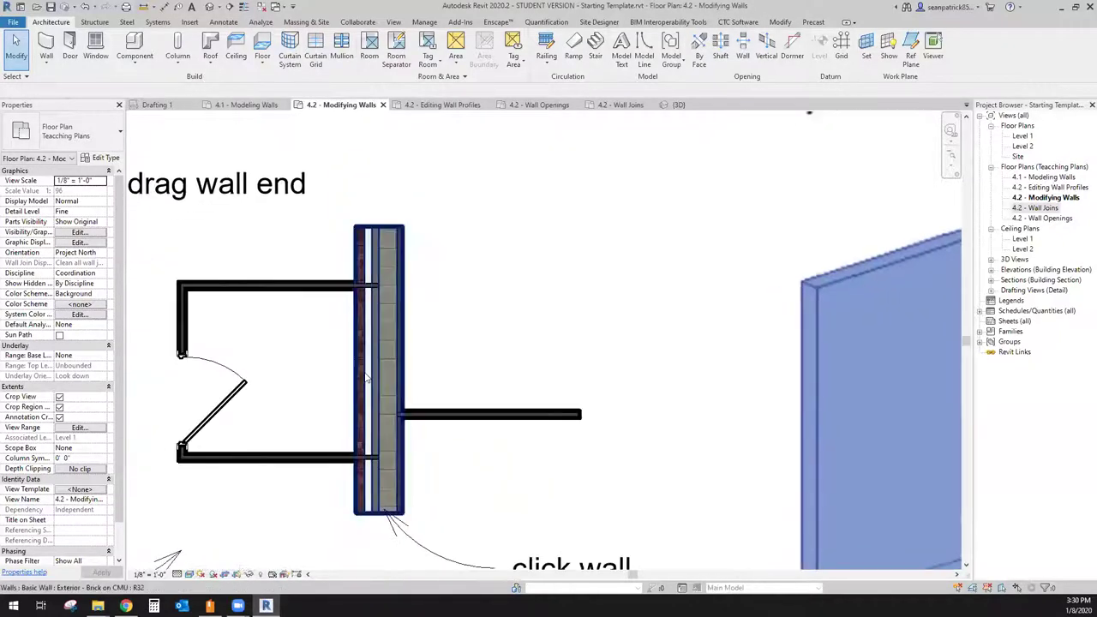
# Step: Flip the Brick on CMU wall so its brick face points right, then deselect it
pyautogui.click(366, 377)
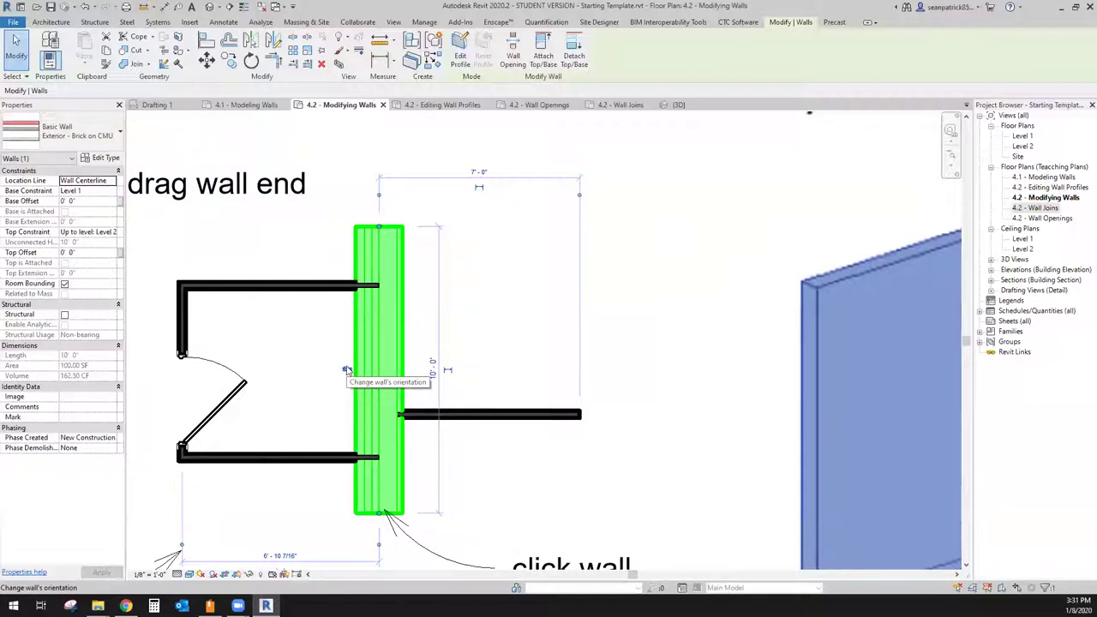
pyautogui.click(346, 371)
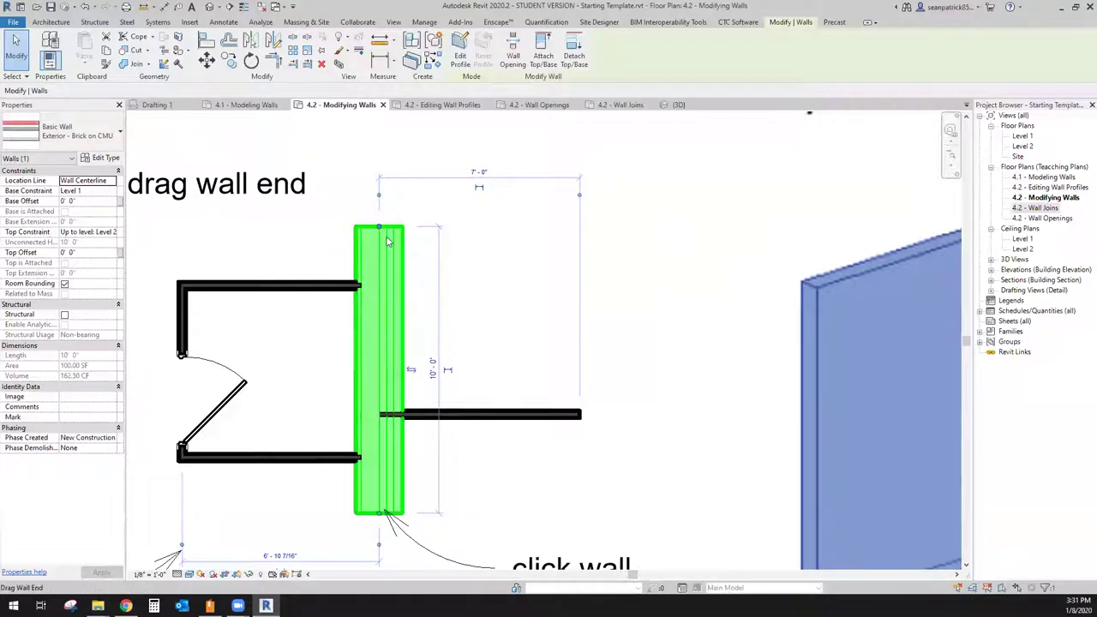
pyautogui.click(480, 308)
pyautogui.scroll(-3, 515, 300)
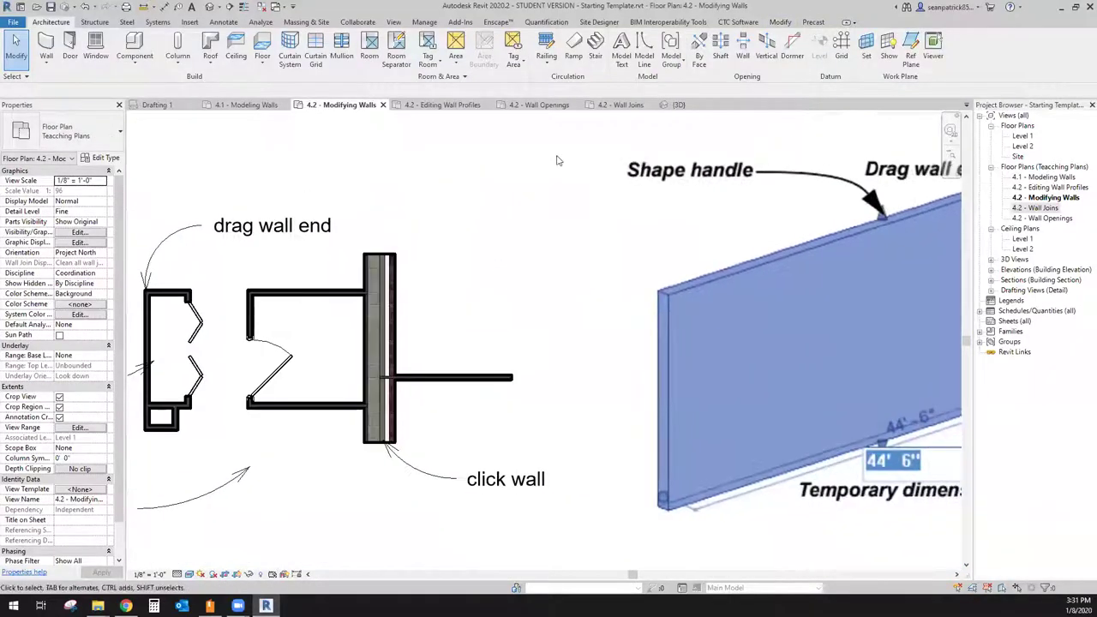
# Step: Draw a vertical reference plane from the wall's top end to below the wall
pyautogui.click(911, 51)
pyautogui.scroll(2, 379, 249)
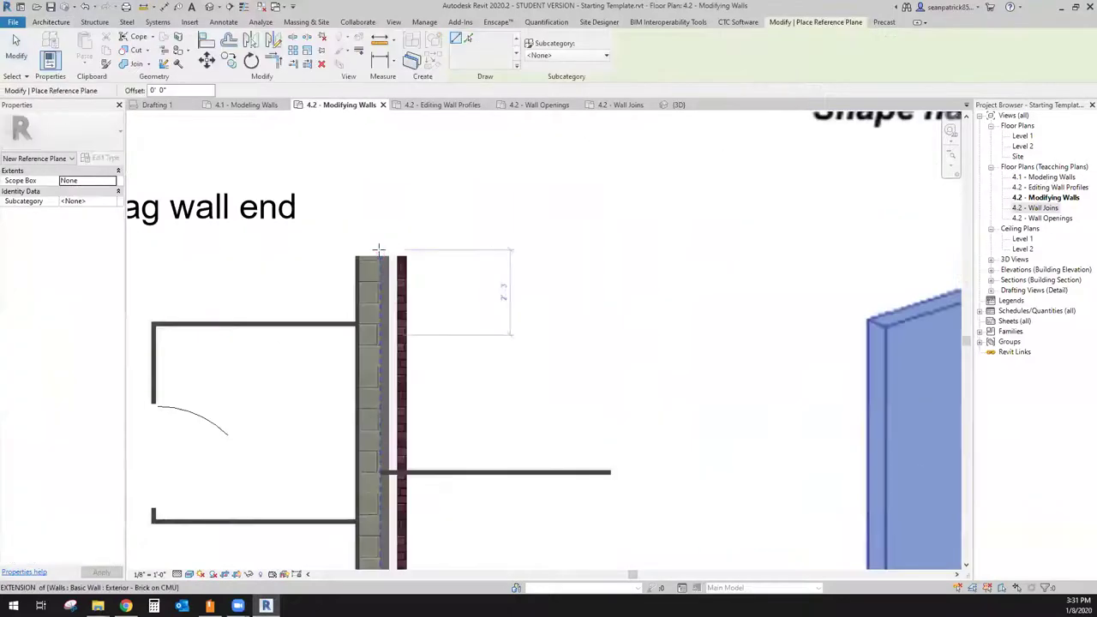
pyautogui.scroll(2, 378, 248)
pyautogui.click(380, 259)
pyautogui.scroll(-3, 386, 326)
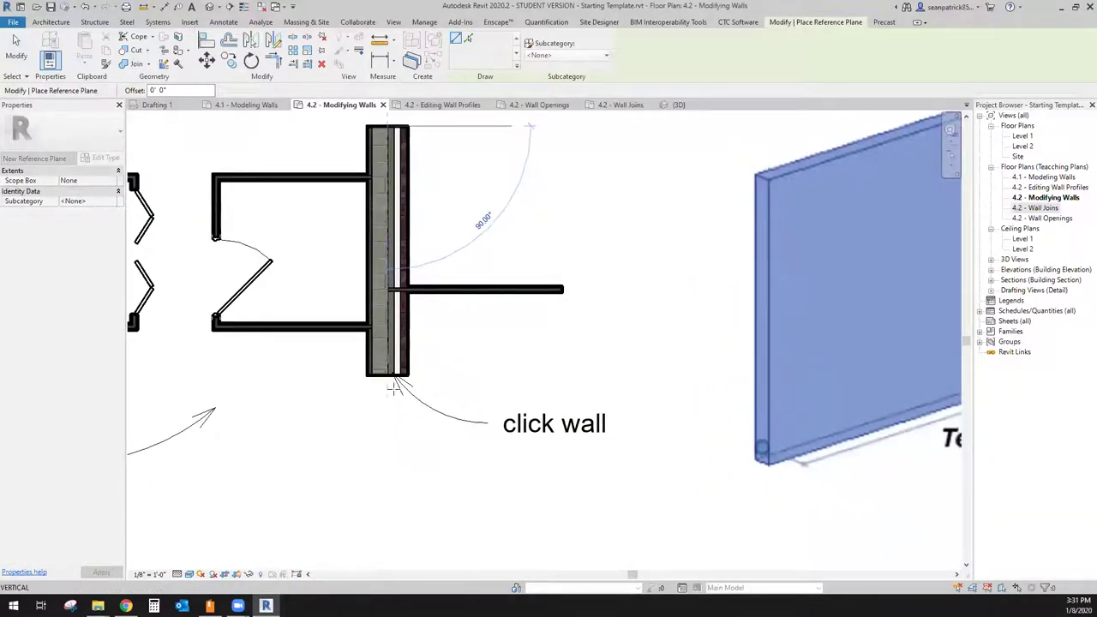
pyautogui.click(390, 452)
pyautogui.scroll(-2, 376, 464)
pyautogui.press('Escape')
pyautogui.scroll(2, 380, 478)
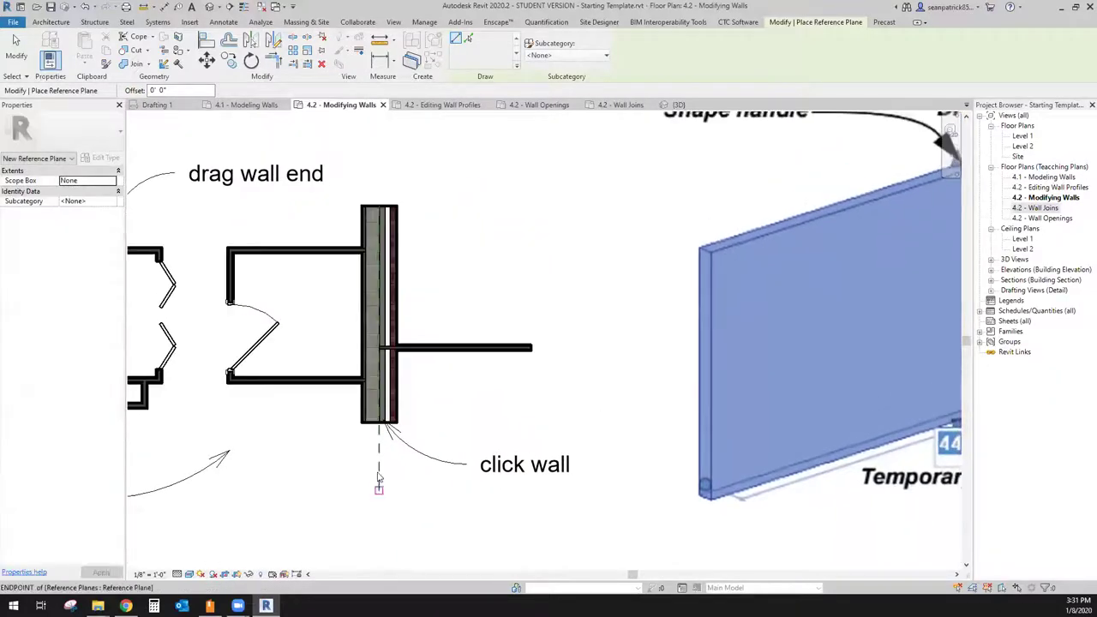
# Step: Extend the new reference plane's top end further upward
pyautogui.click(377, 244)
pyautogui.moveTo(379, 244); pyautogui.dragTo(370, 370, button='middle')
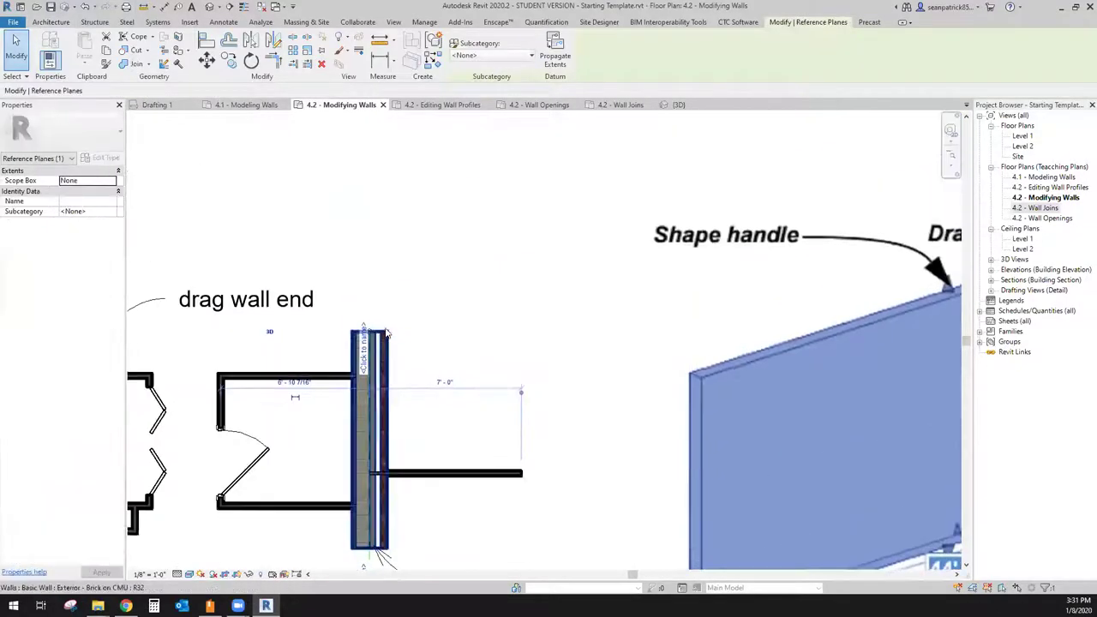
pyautogui.moveTo(379, 220); pyautogui.dragTo(370, 208)
pyautogui.press('Escape')
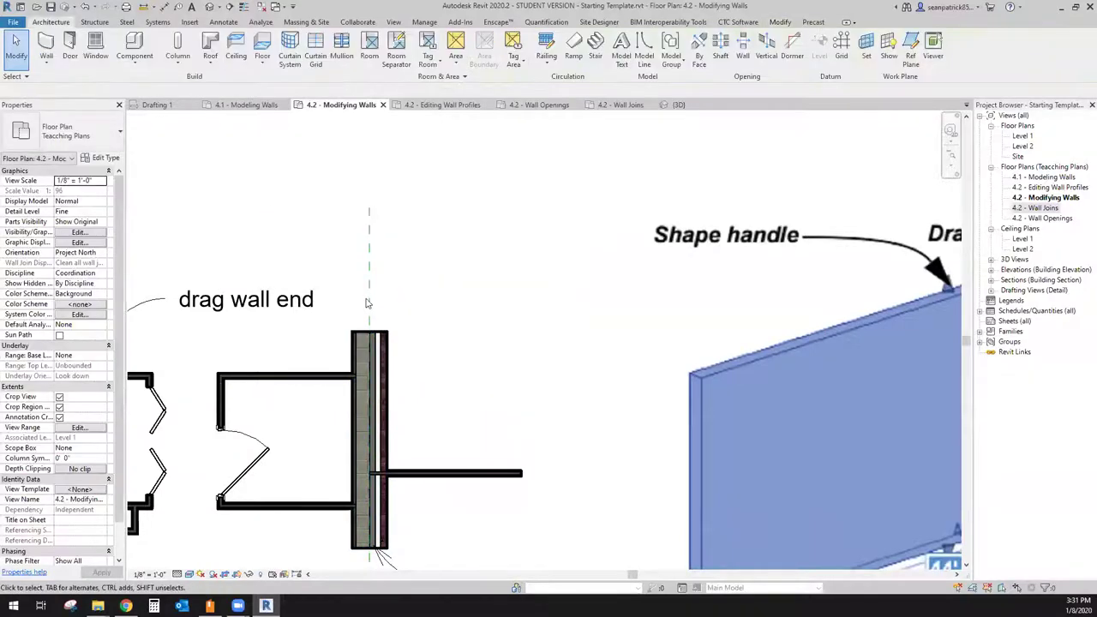
# Step: Move the reference plane onto the wall's layer face
pyautogui.click(369, 265)
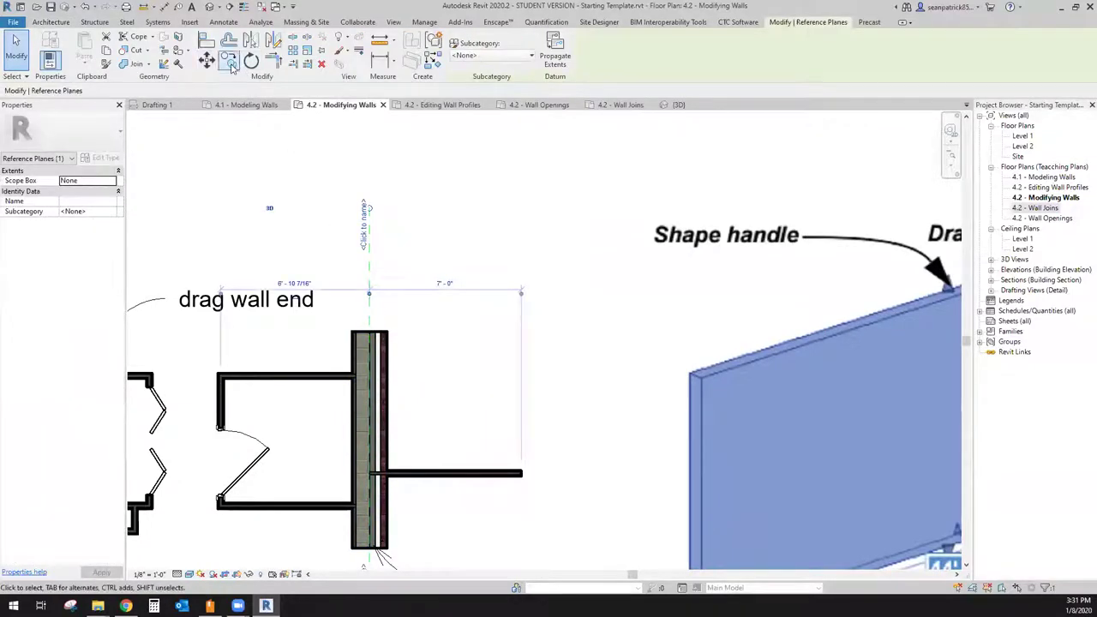
pyautogui.click(228, 59)
pyautogui.scroll(5, 375, 322)
pyautogui.scroll(2, 384, 301)
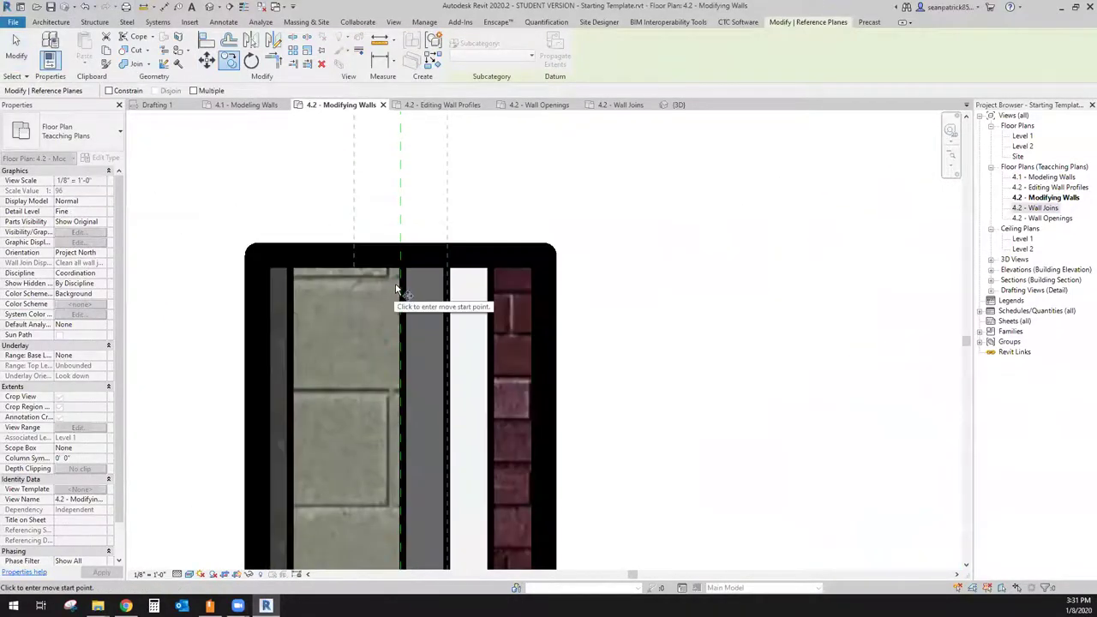
pyautogui.click(396, 285)
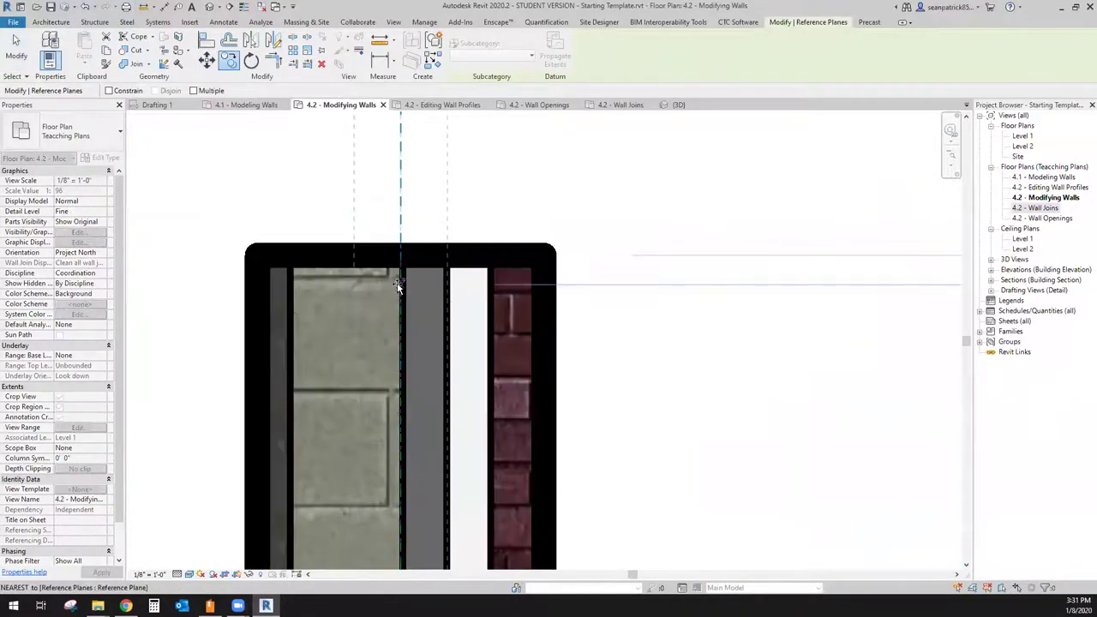
pyautogui.click(292, 293)
pyautogui.scroll(-6, 391, 348)
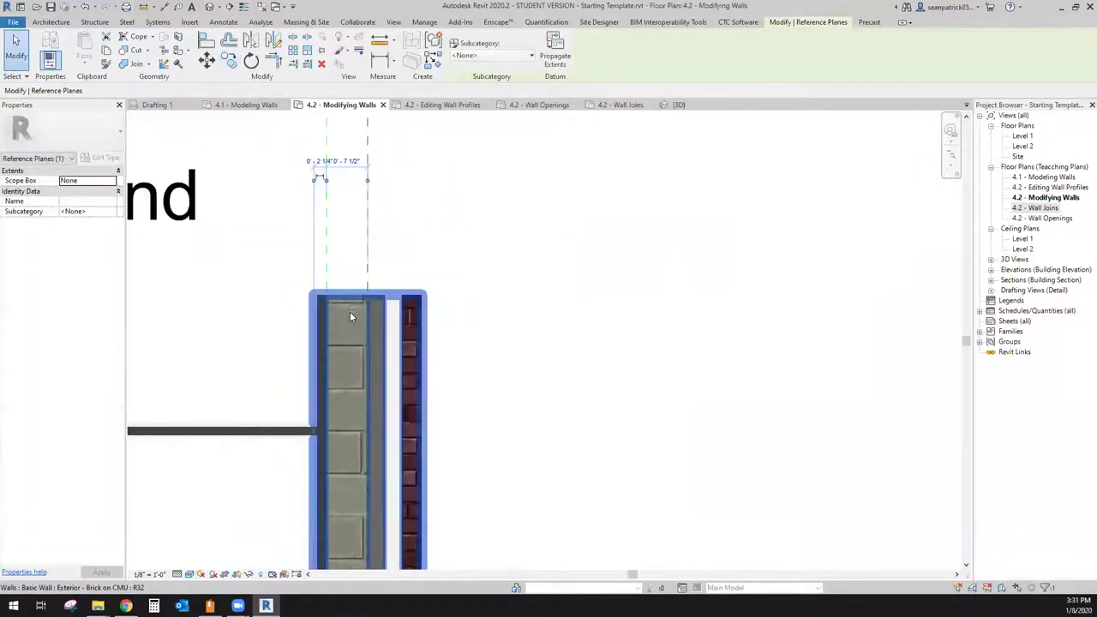
pyautogui.press('Escape')
# Step: Flip the Brick on CMU wall so its brick layer moves to the left face
pyautogui.scroll(-3, 422, 296)
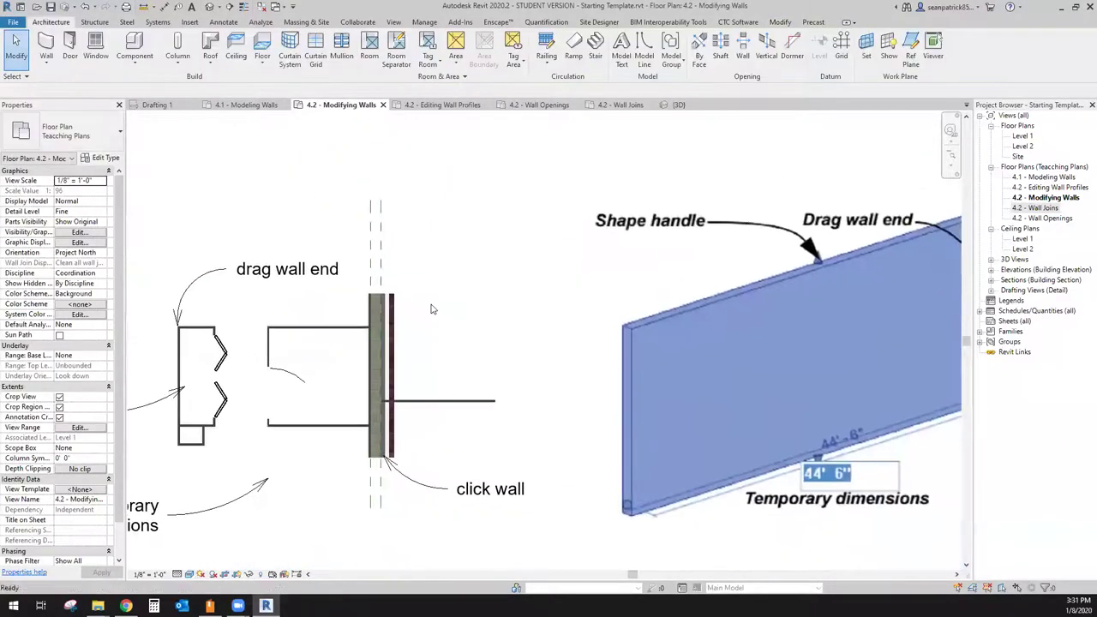
pyautogui.click(391, 352)
pyautogui.scroll(1, 392, 356)
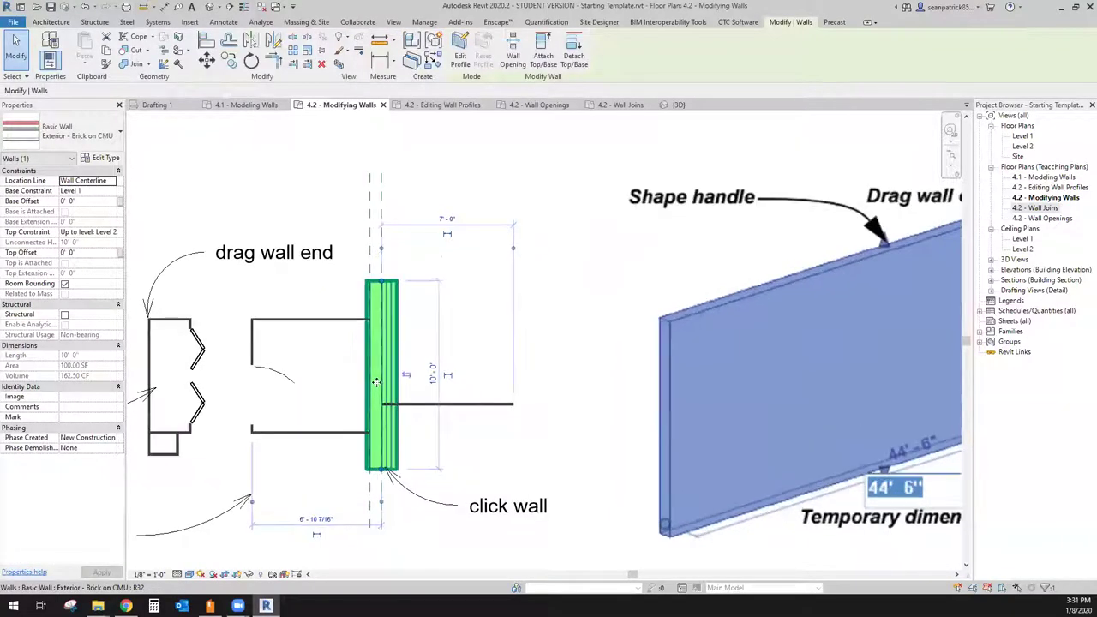
pyautogui.scroll(1, 407, 375)
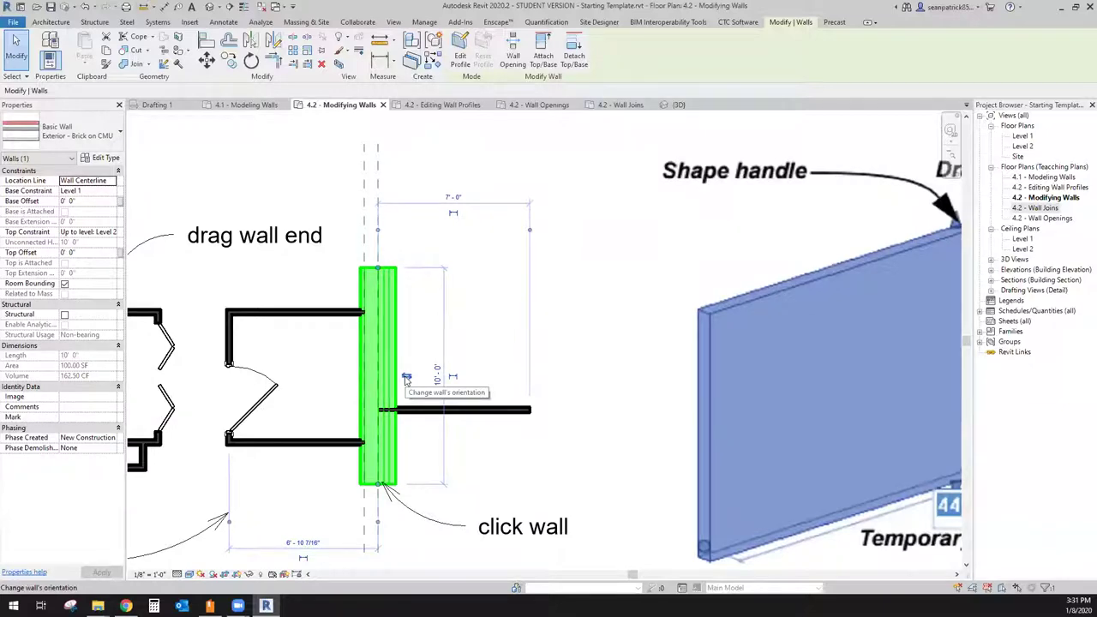
pyautogui.click(406, 378)
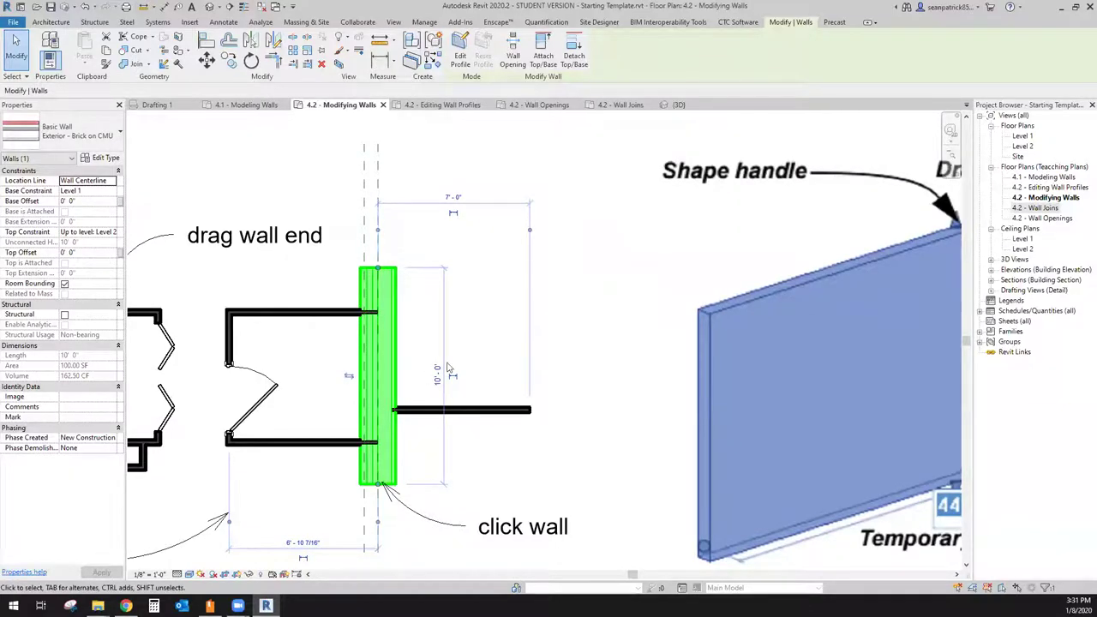
pyautogui.click(412, 314)
# Step: Reselect the wall a few times to review its properties
pyautogui.scroll(3, 399, 296)
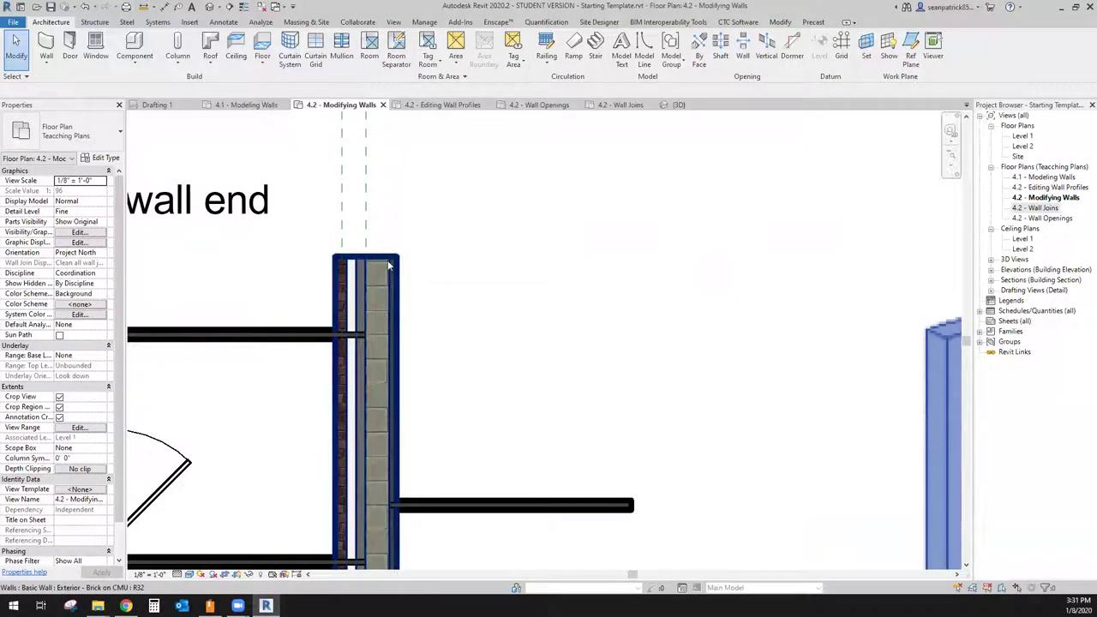
pyautogui.click(387, 263)
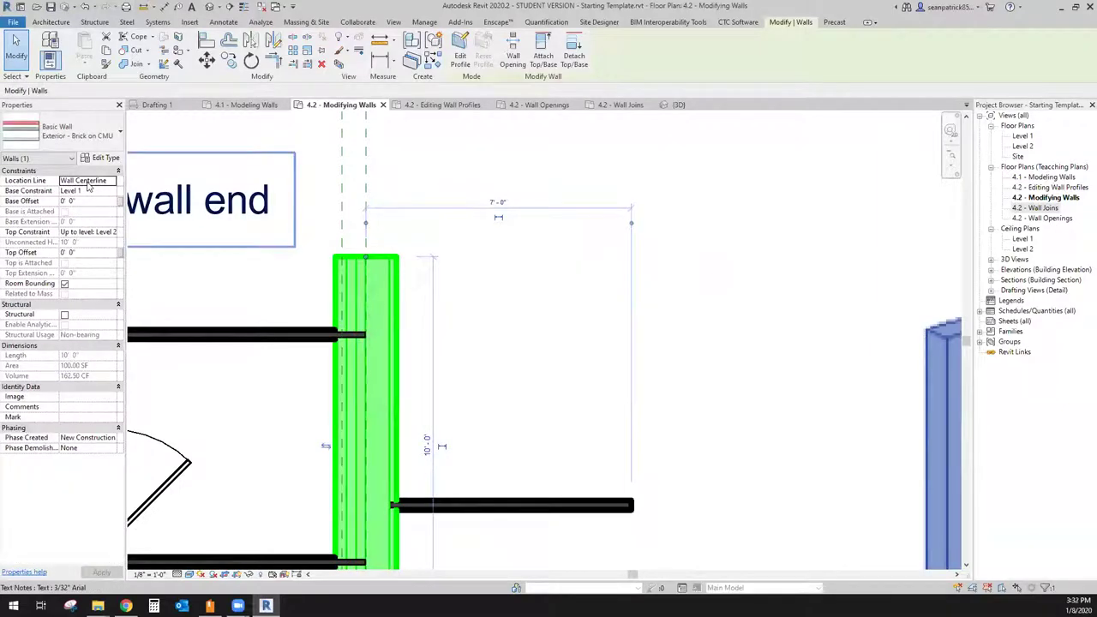
pyautogui.click(519, 333)
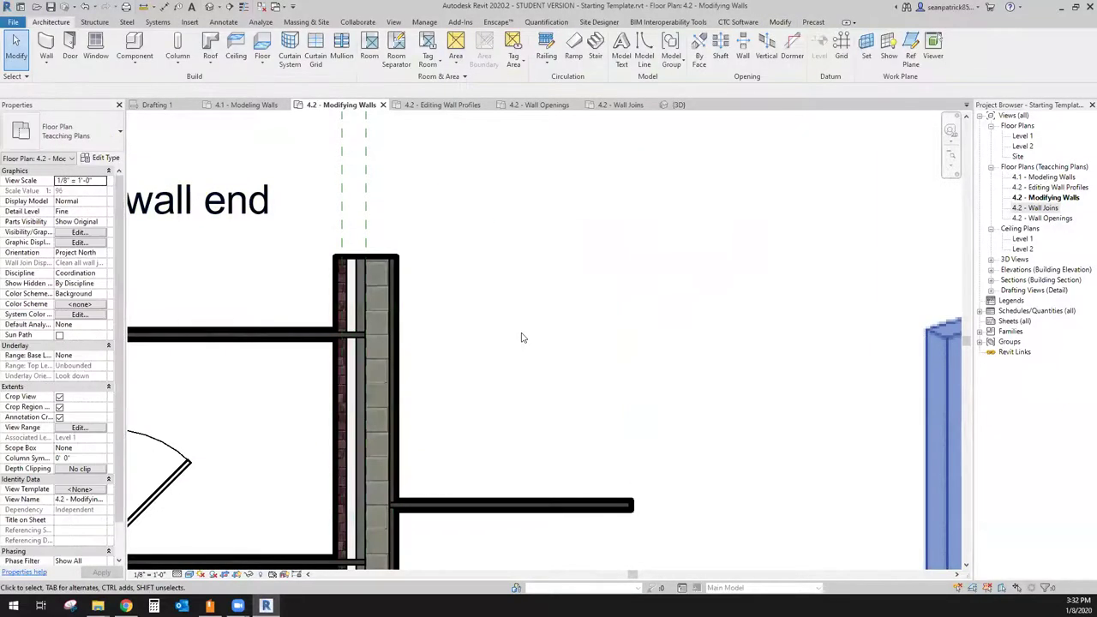
pyautogui.click(399, 338)
pyautogui.scroll(-4, 449, 360)
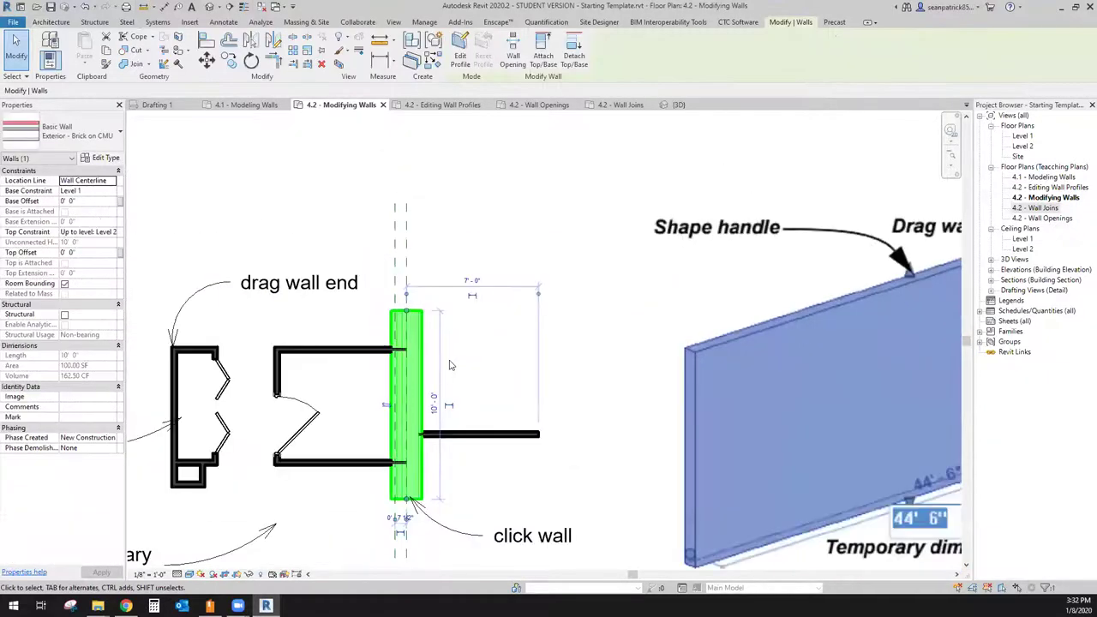
pyautogui.scroll(1, 450, 366)
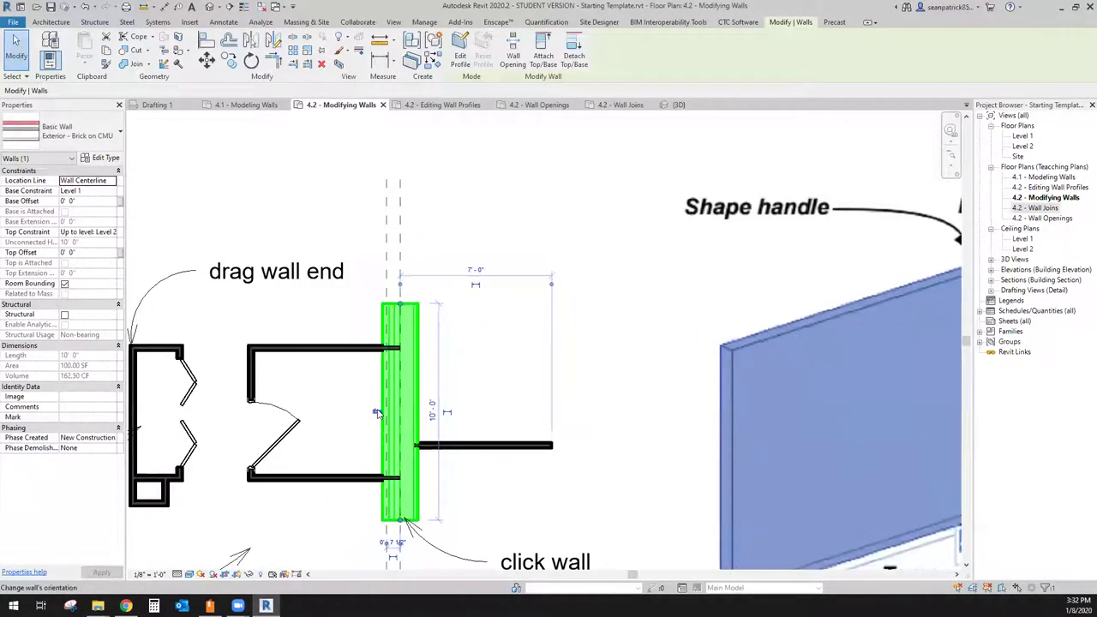
pyautogui.click(463, 361)
pyautogui.click(409, 339)
# Step: Set the wall's location line to Core Face: Exterior
pyautogui.scroll(5, 390, 300)
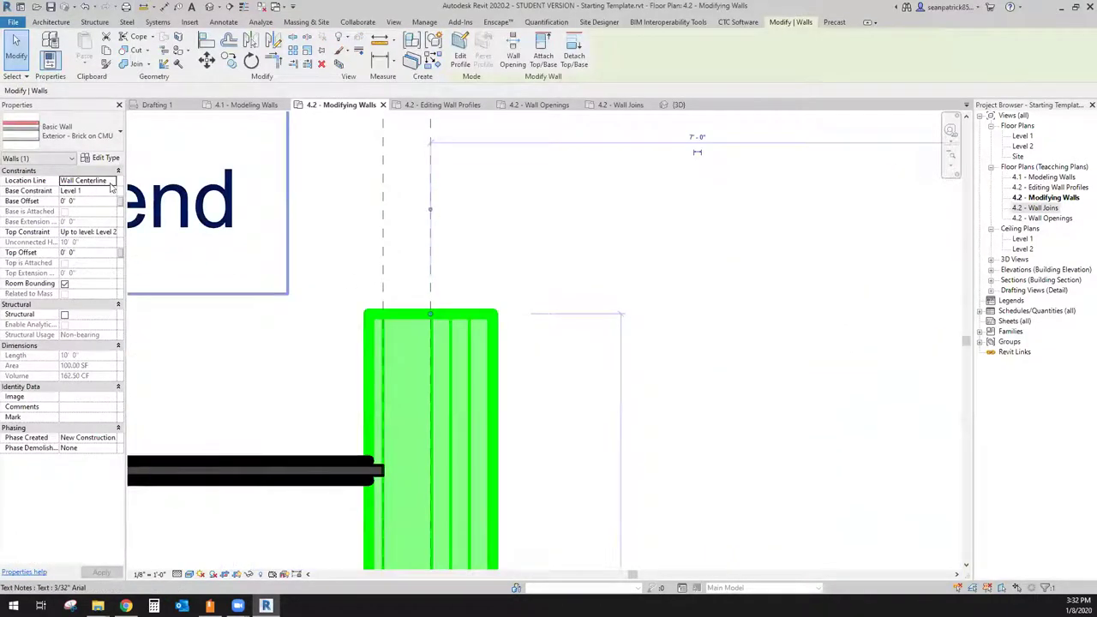
pyautogui.click(110, 183)
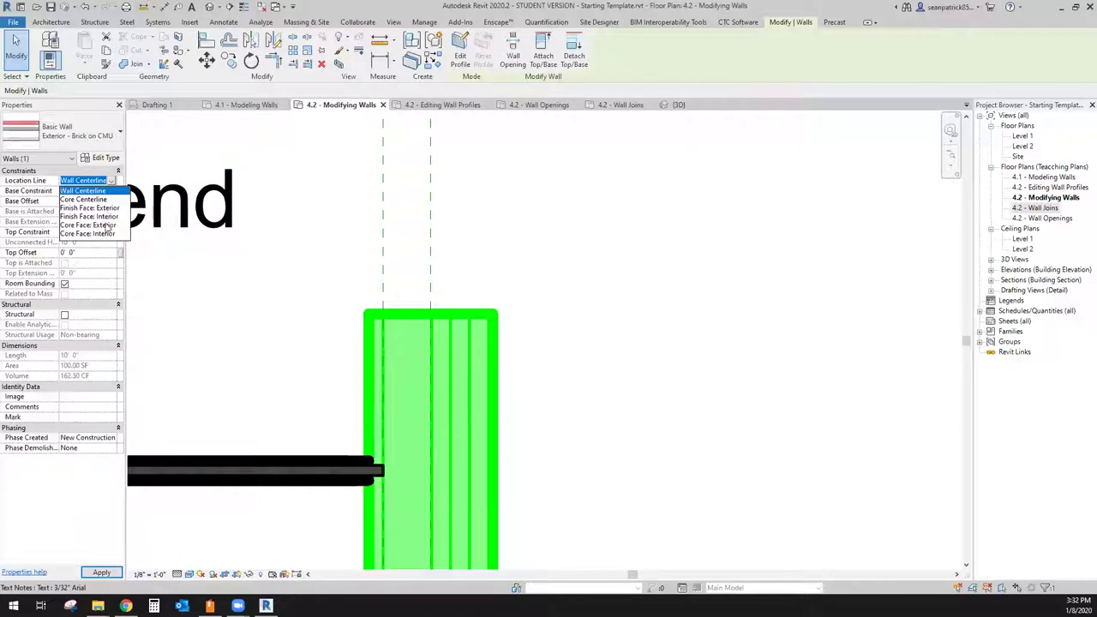
pyautogui.click(106, 227)
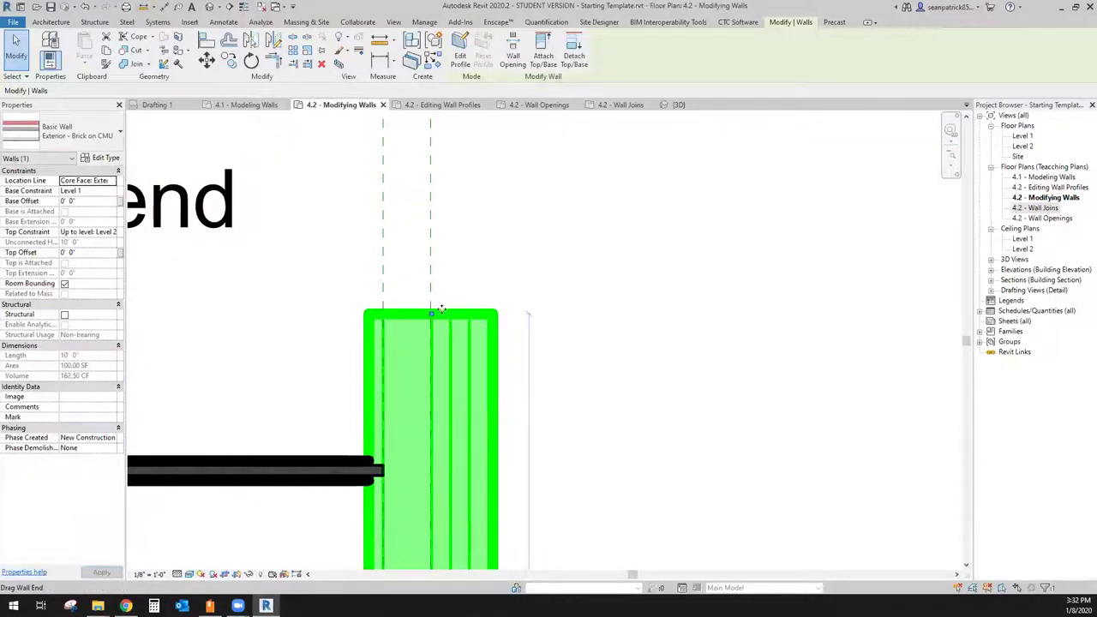
pyautogui.scroll(-3, 450, 299)
pyautogui.click(564, 411)
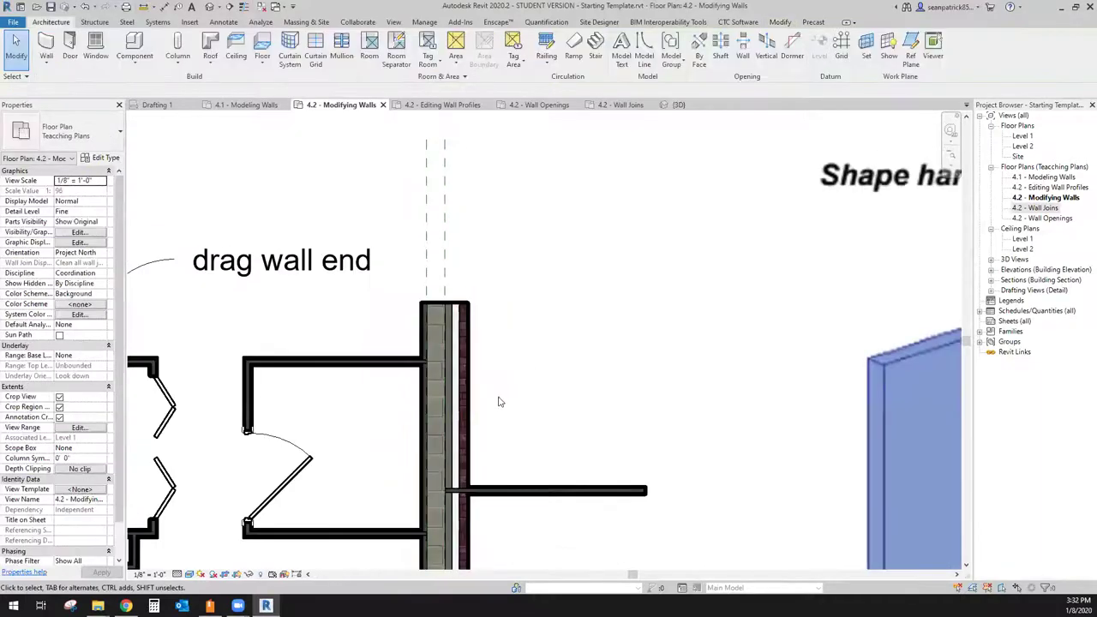
# Step: Flip the wall's orientation again and pan the plan up and left
pyautogui.click(478, 467)
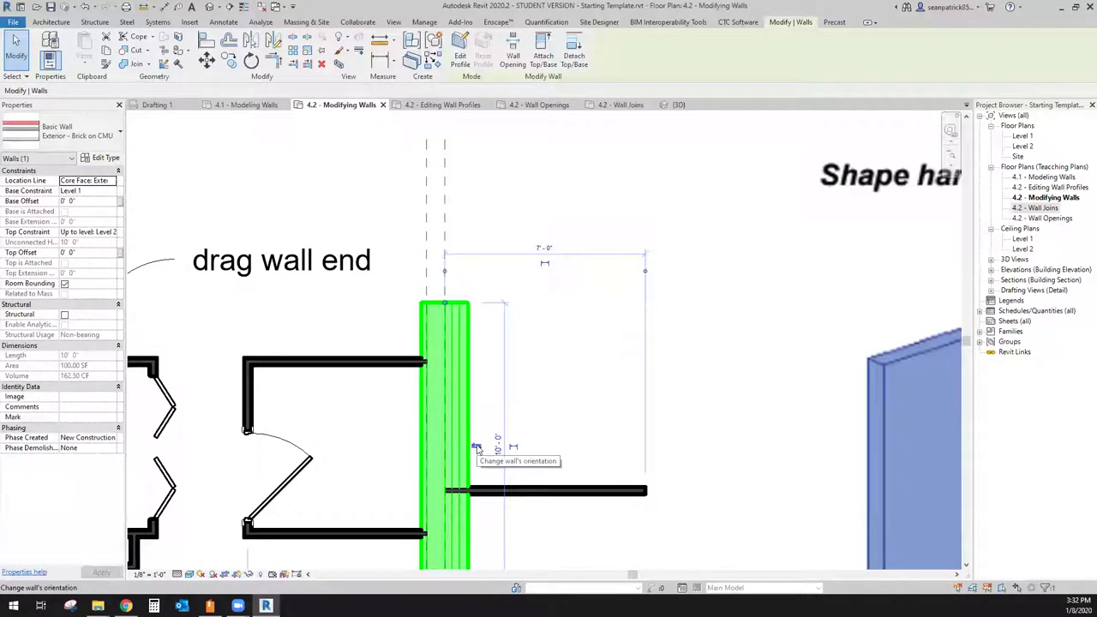
pyautogui.click(477, 448)
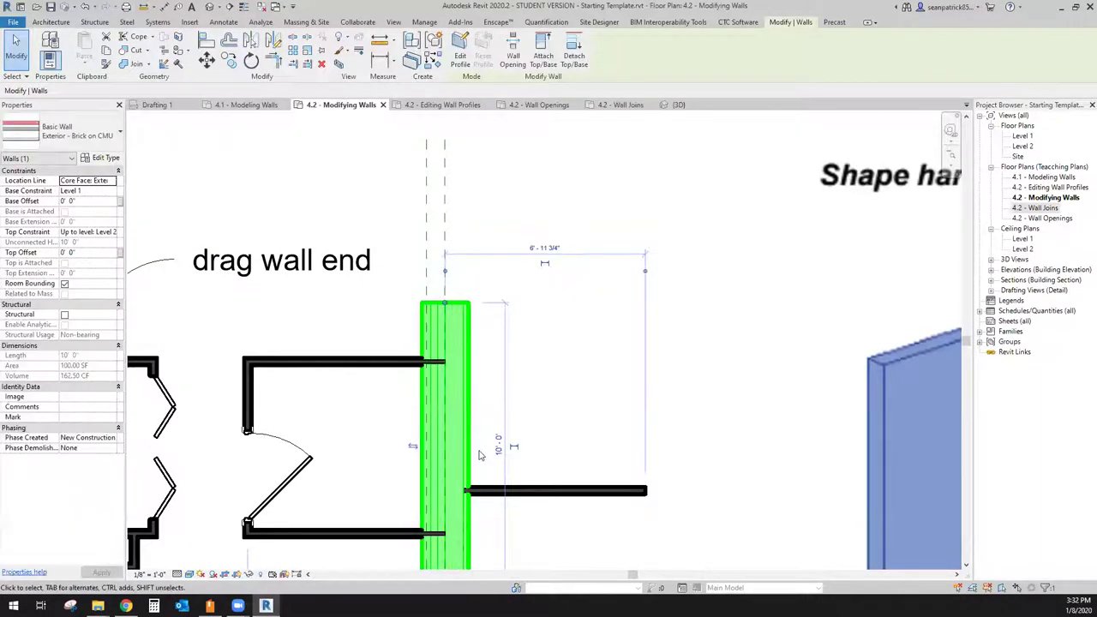
pyautogui.click(526, 371)
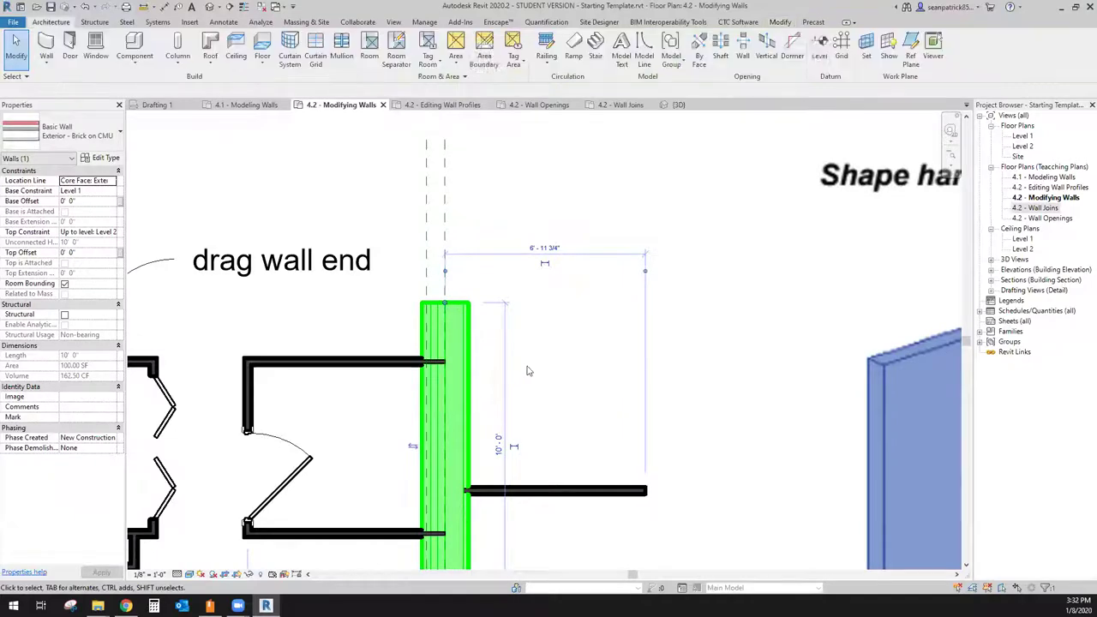
pyautogui.click(452, 354)
pyautogui.scroll(3, 452, 353)
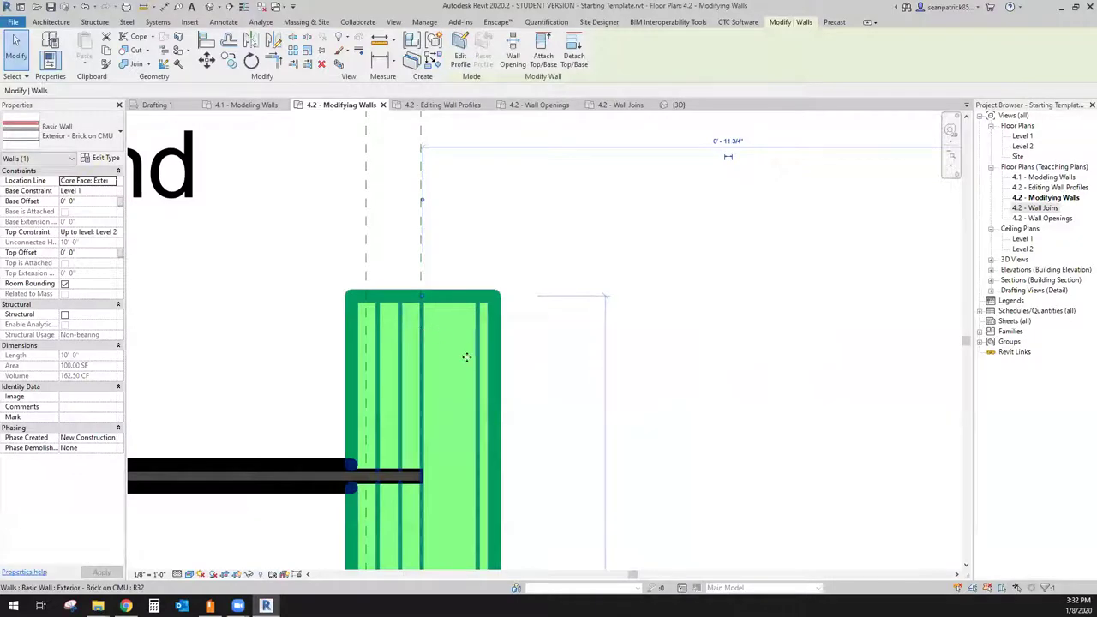
pyautogui.scroll(-3, 600, 396)
pyautogui.click(568, 394)
pyautogui.moveTo(568, 400); pyautogui.dragTo(538, 369, button='middle')
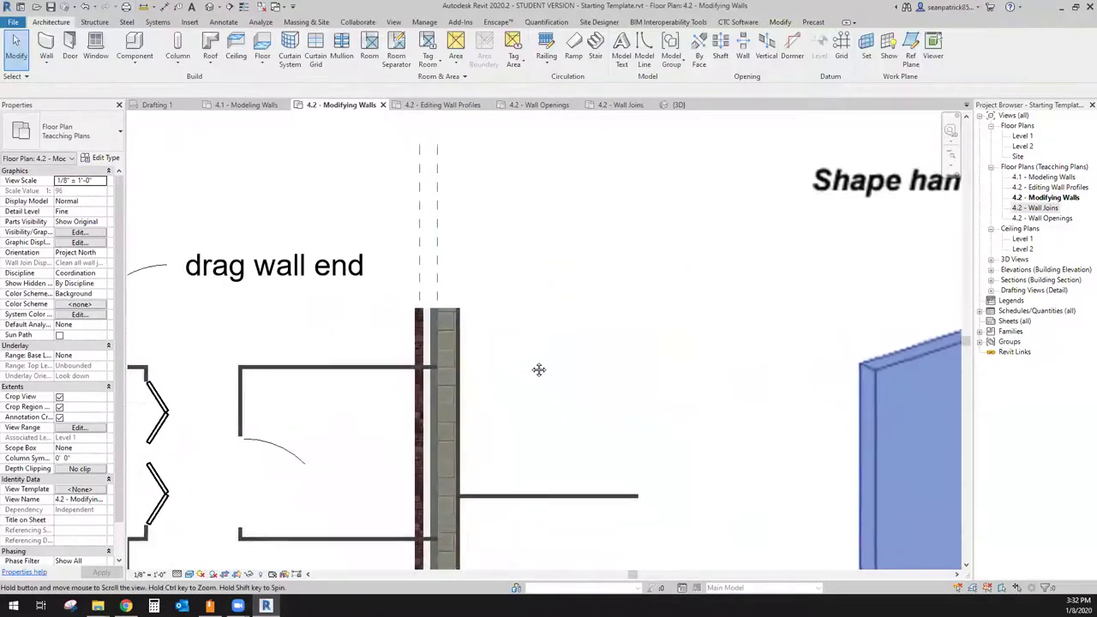
# Step: Align the wall's core line to the dashed reference plane
pyautogui.click(454, 411)
pyautogui.moveTo(515, 409); pyautogui.dragTo(509, 384, button='middle')
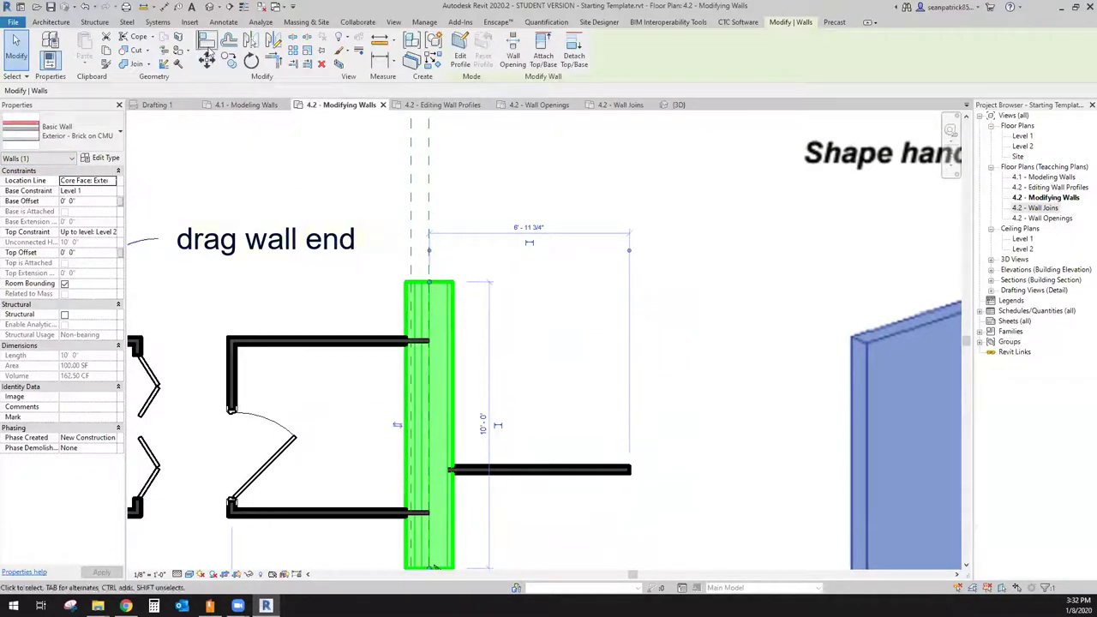
pyautogui.press('Escape')
pyautogui.scroll(2, 413, 296)
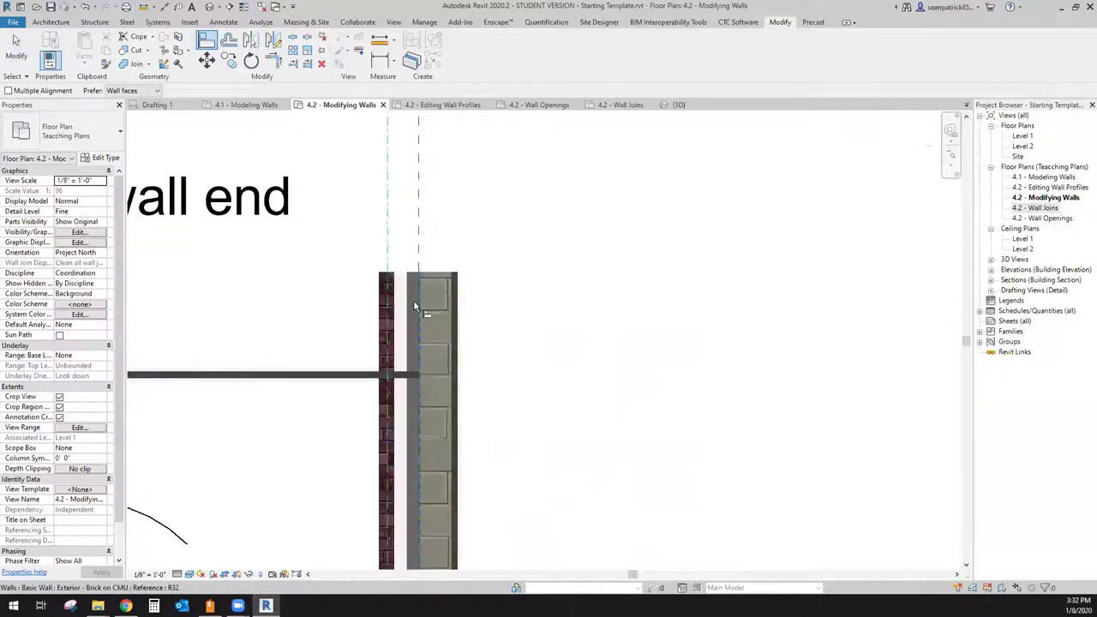
pyautogui.click(420, 301)
pyautogui.press('Escape')
pyautogui.press('Escape')
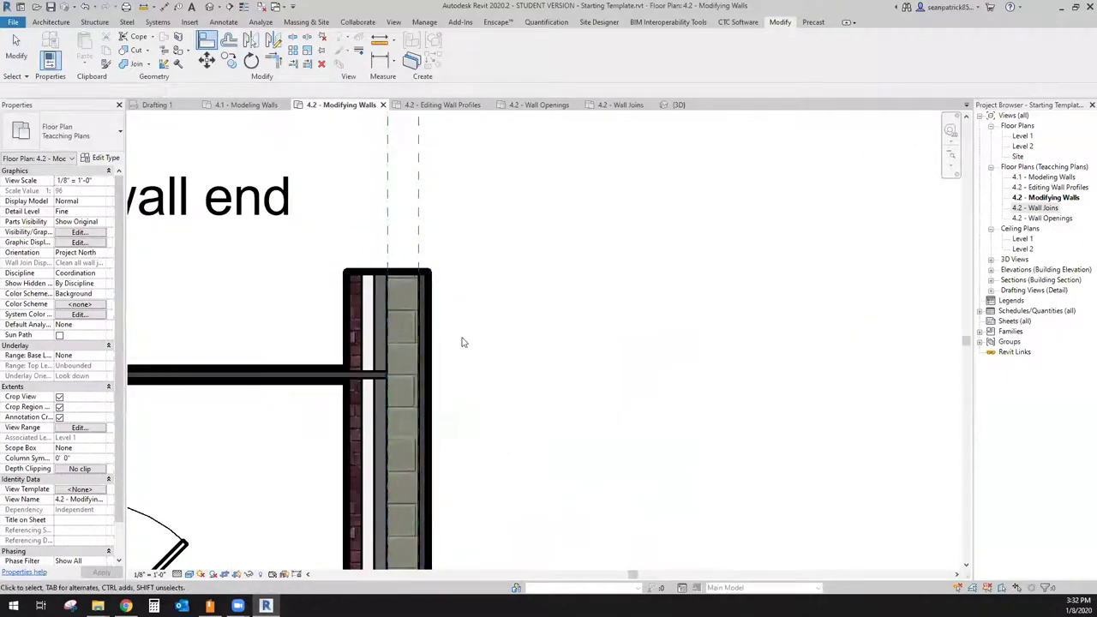
pyautogui.click(347, 331)
# Step: Set the wall's location line to Core Centerline
pyautogui.scroll(-2, 387, 338)
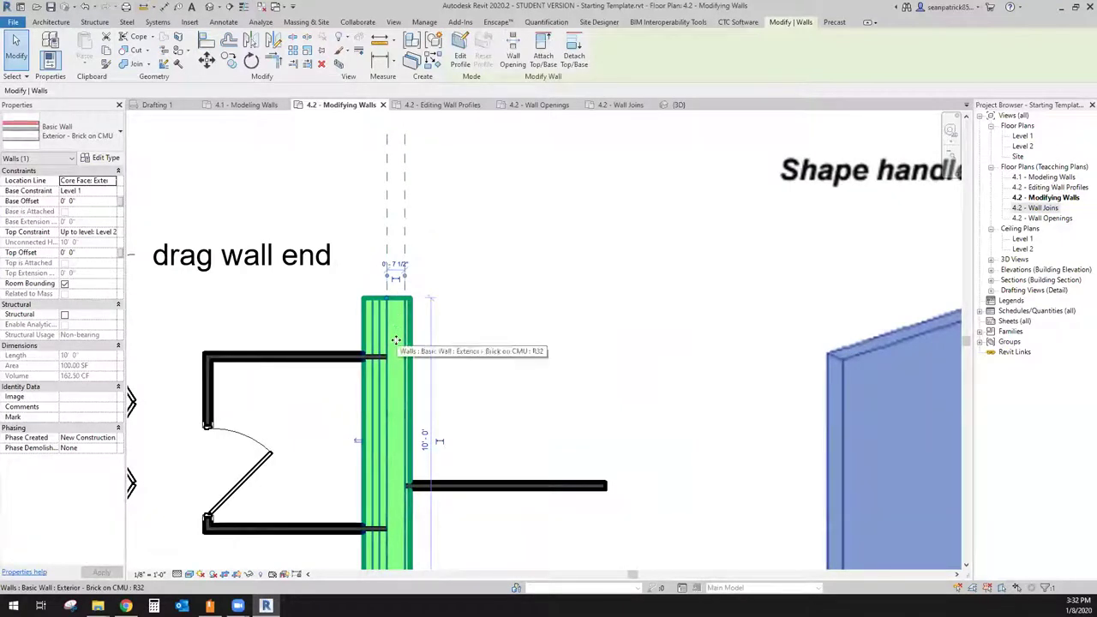
pyautogui.click(110, 181)
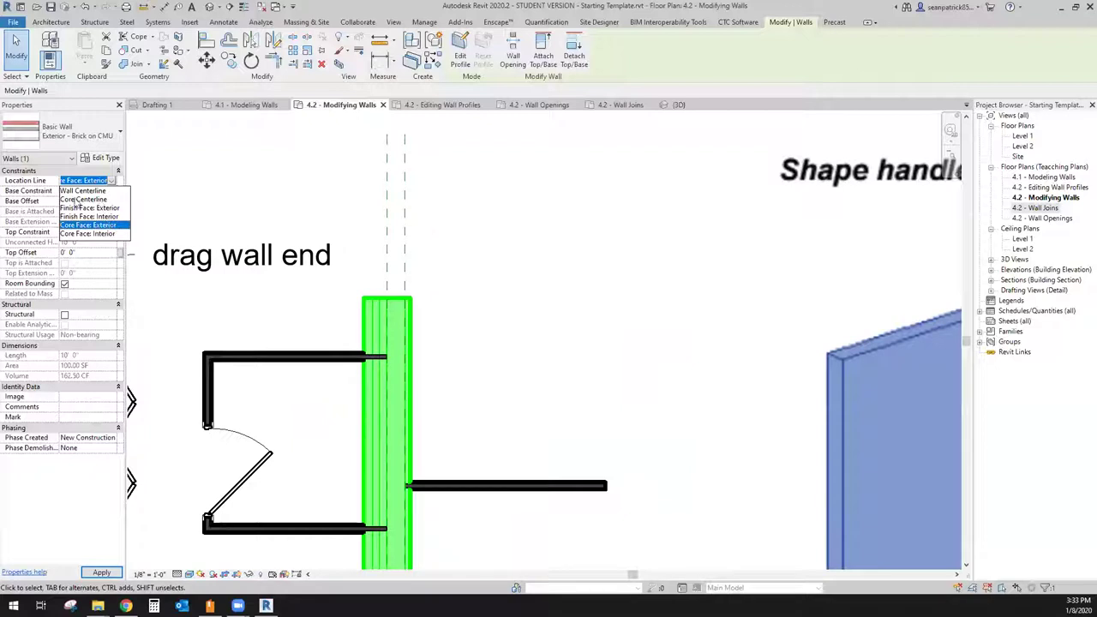
pyautogui.click(86, 200)
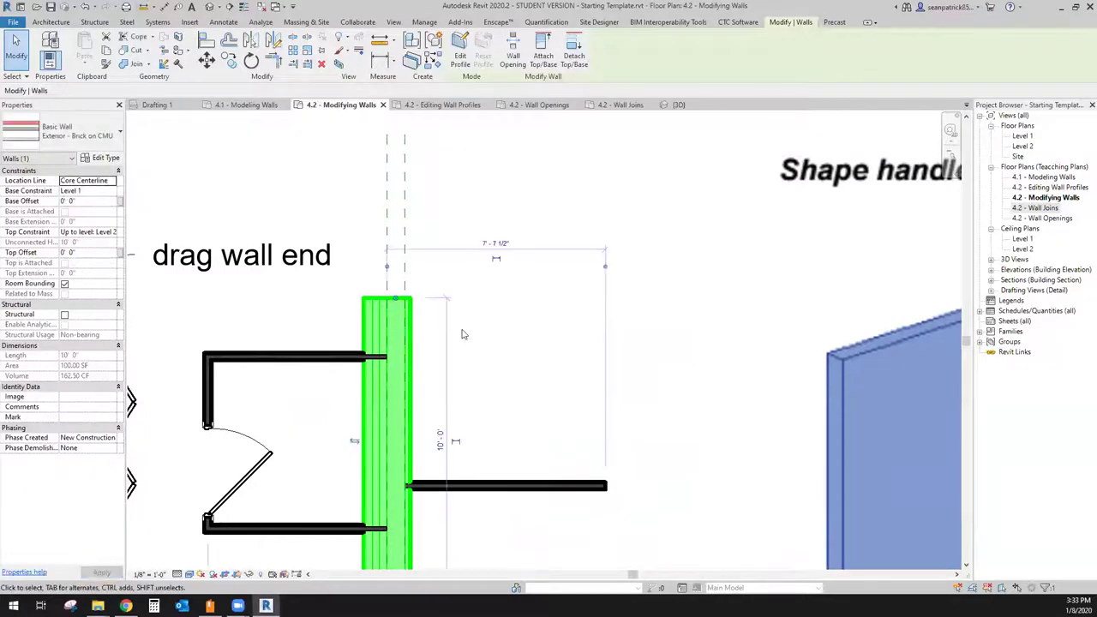
pyautogui.scroll(5, 398, 302)
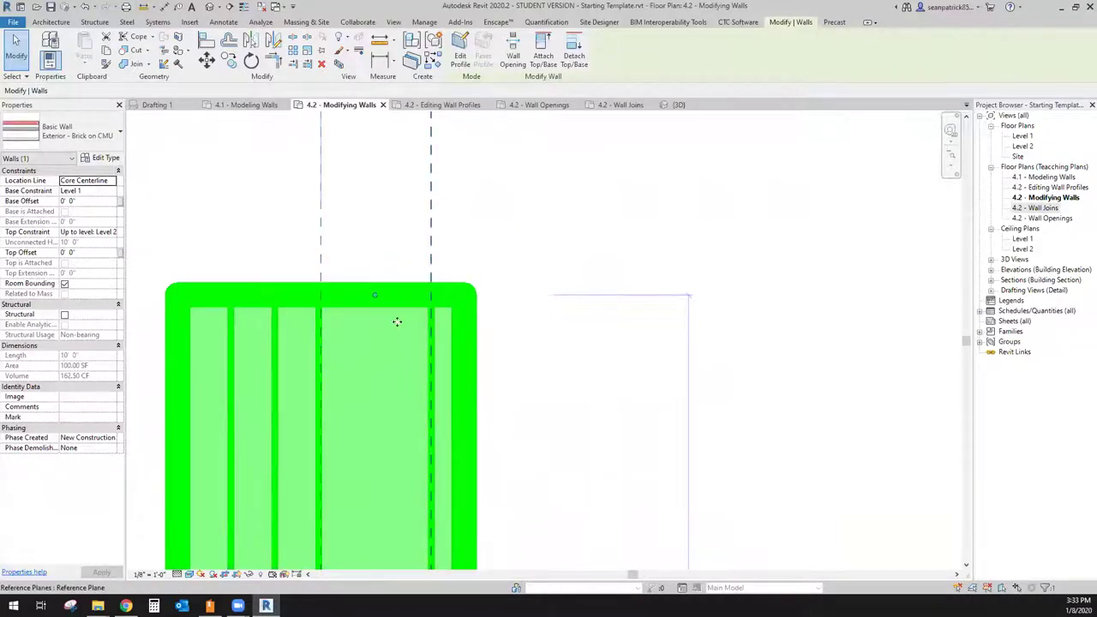
# Step: Flip the wall so its layers face the opposite side, then deselect it
pyautogui.scroll(-4, 356, 347)
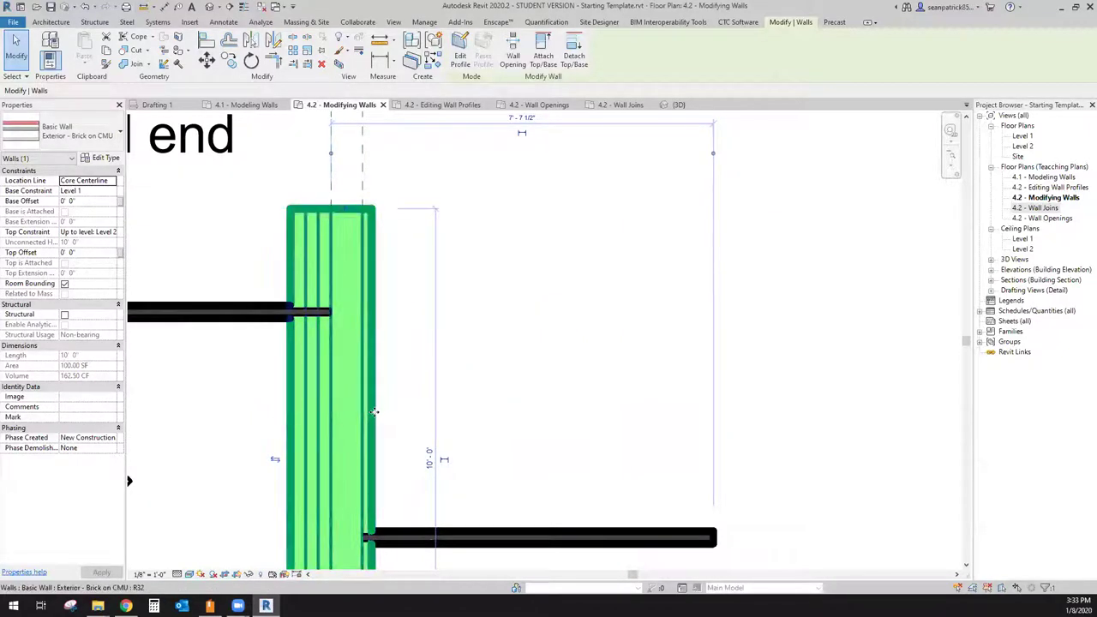
pyautogui.click(274, 460)
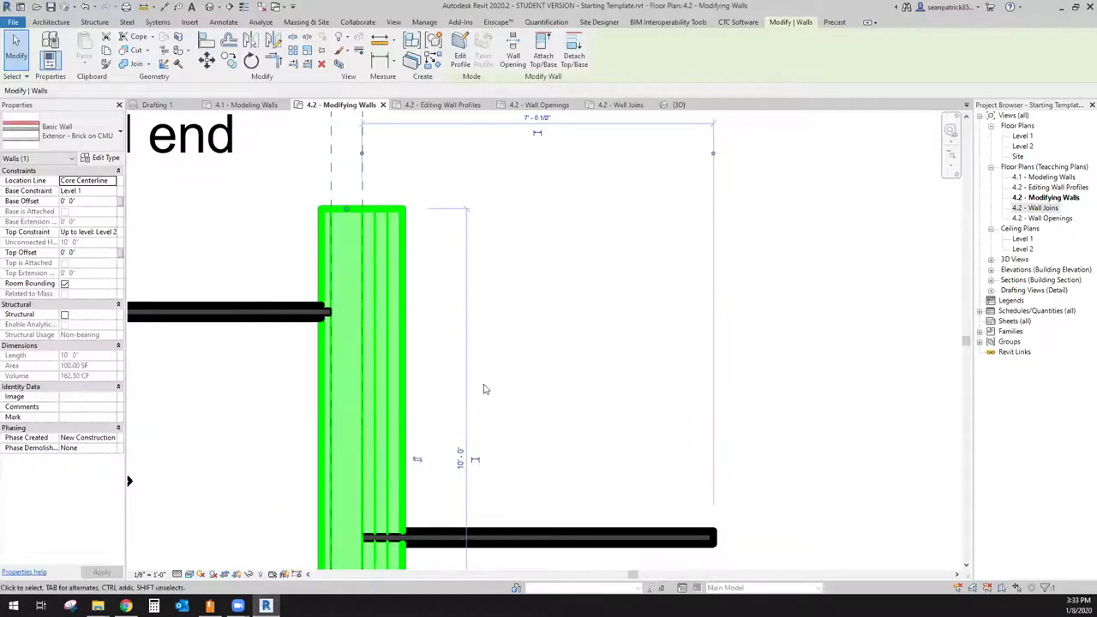
pyautogui.click(530, 411)
pyautogui.scroll(-5, 520, 407)
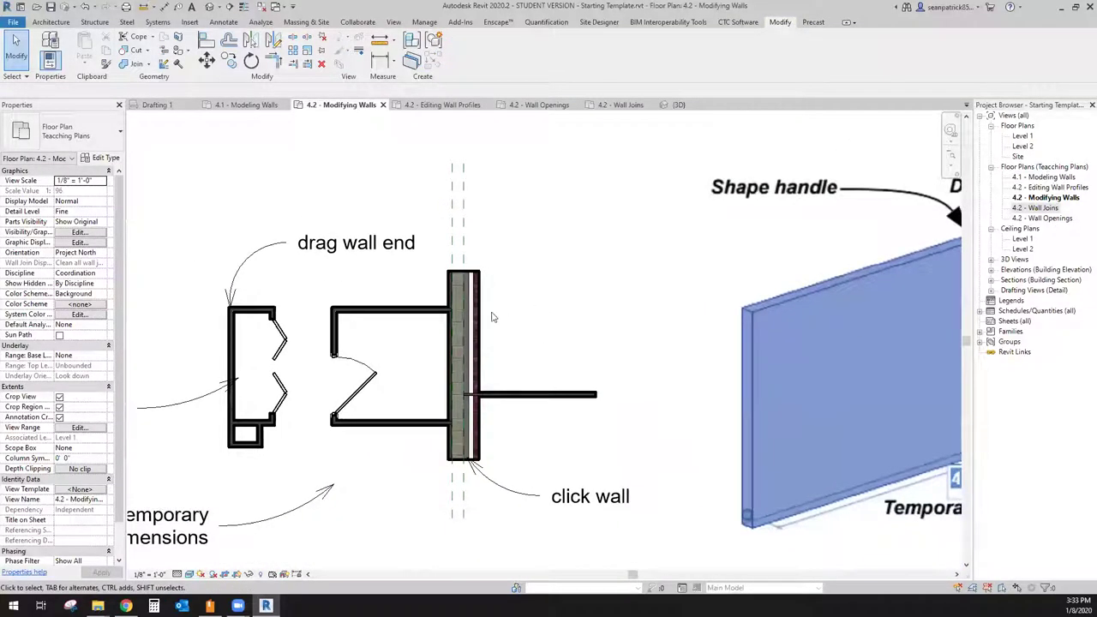
pyautogui.click(487, 318)
pyautogui.click(603, 327)
pyautogui.click(477, 313)
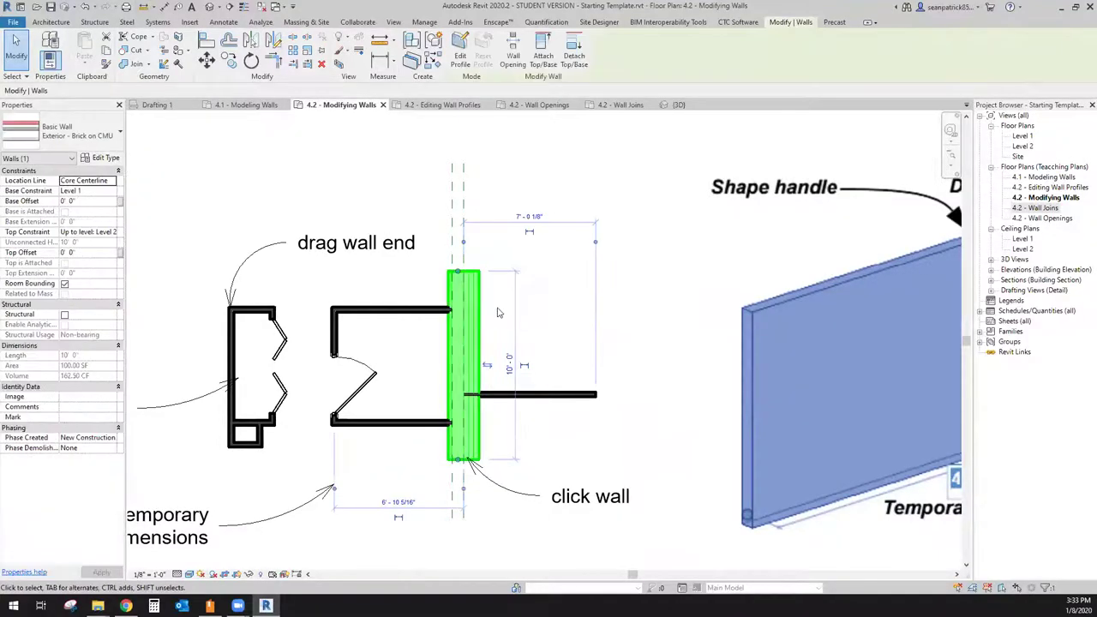
pyautogui.click(72, 144)
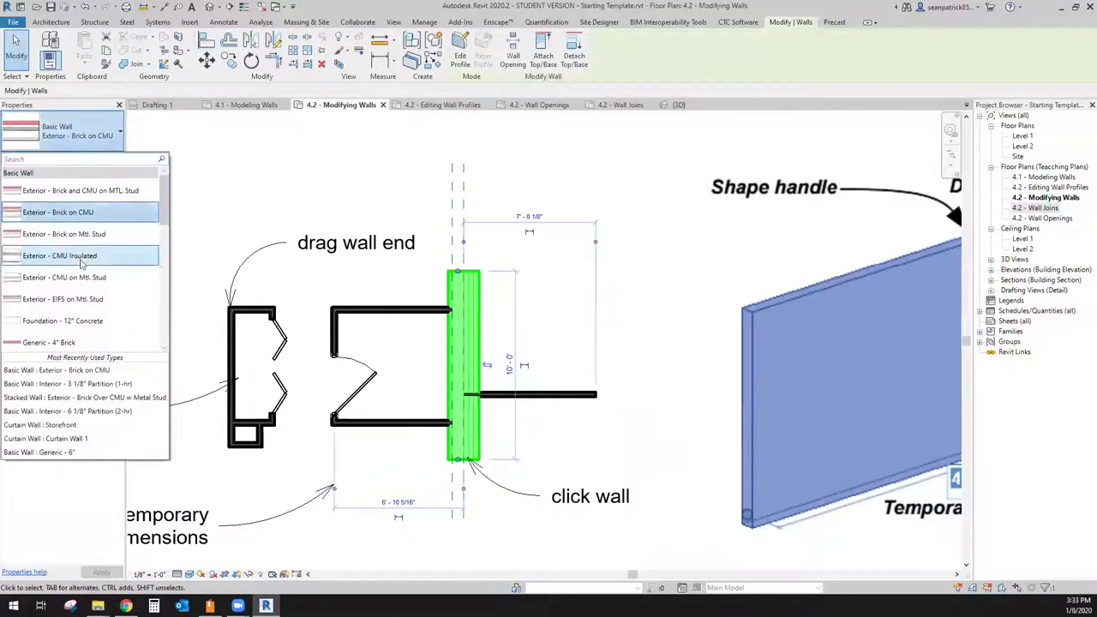
pyautogui.scroll(-2, 84, 283)
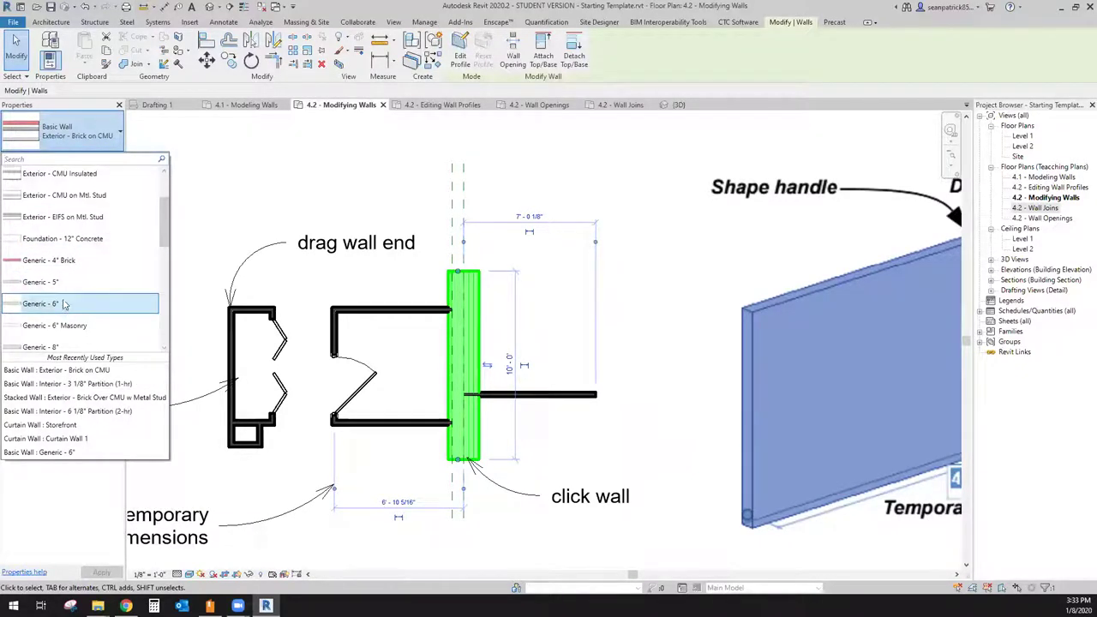
pyautogui.click(73, 133)
pyautogui.click(105, 158)
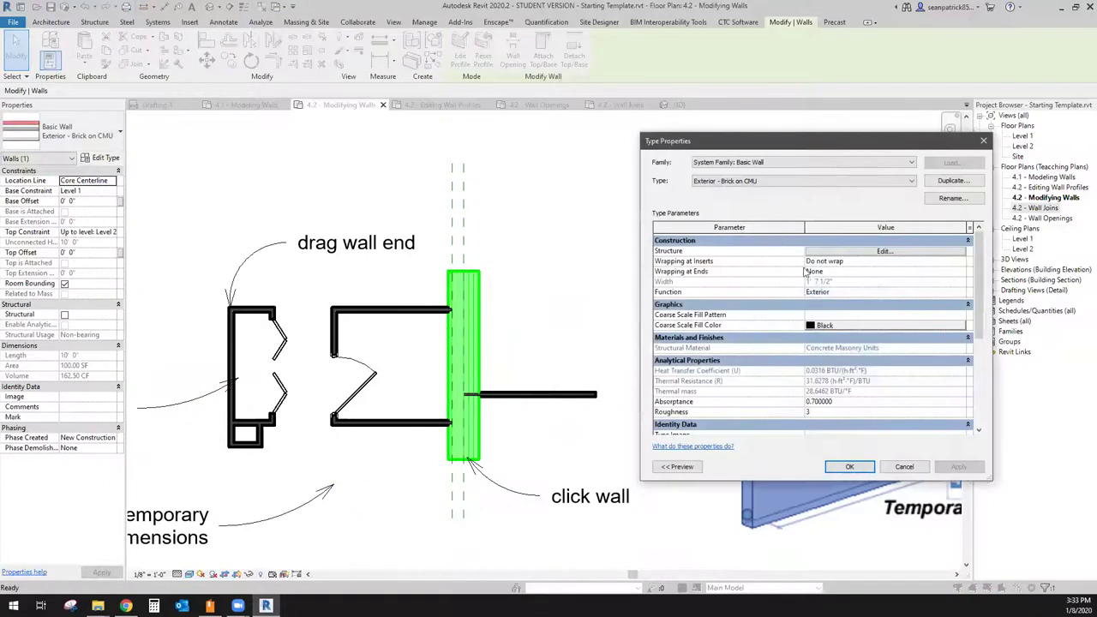
pyautogui.click(867, 252)
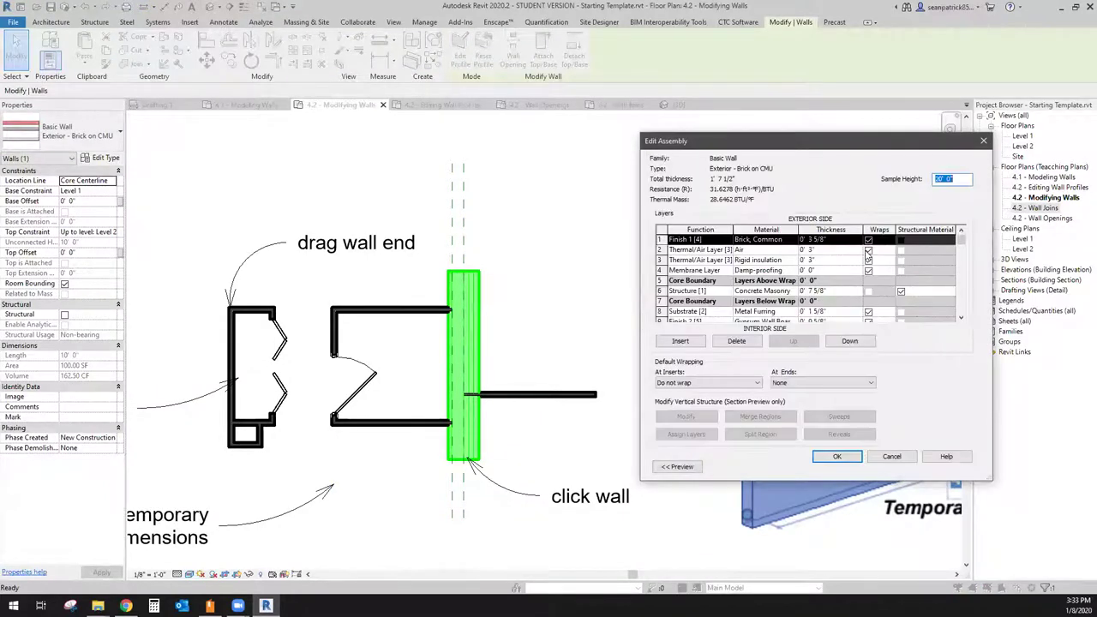
pyautogui.click(815, 282)
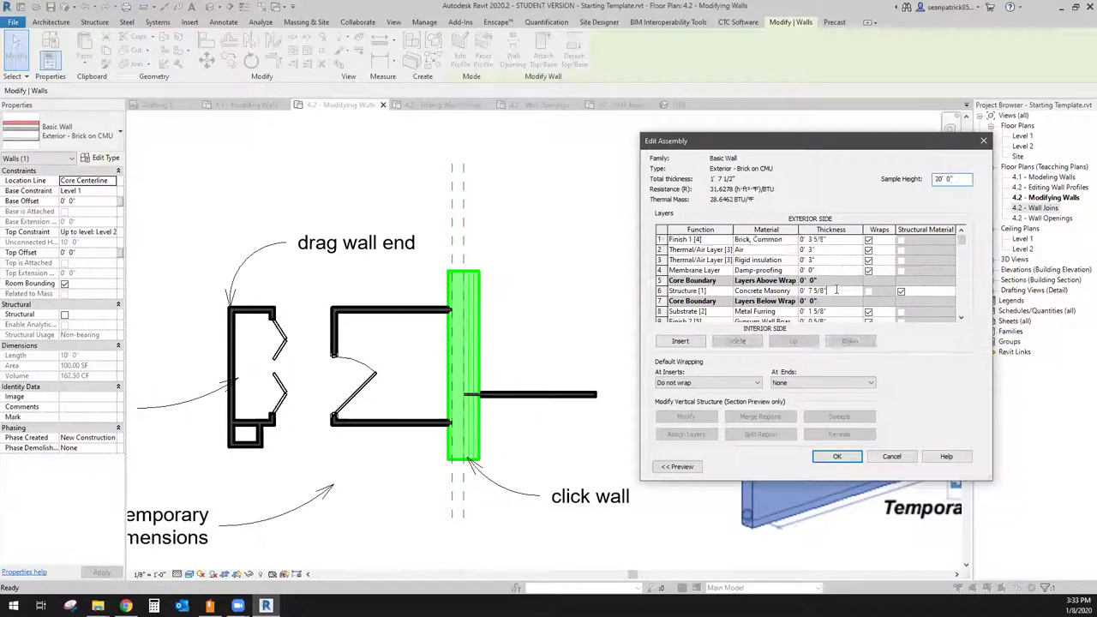
pyautogui.click(907, 458)
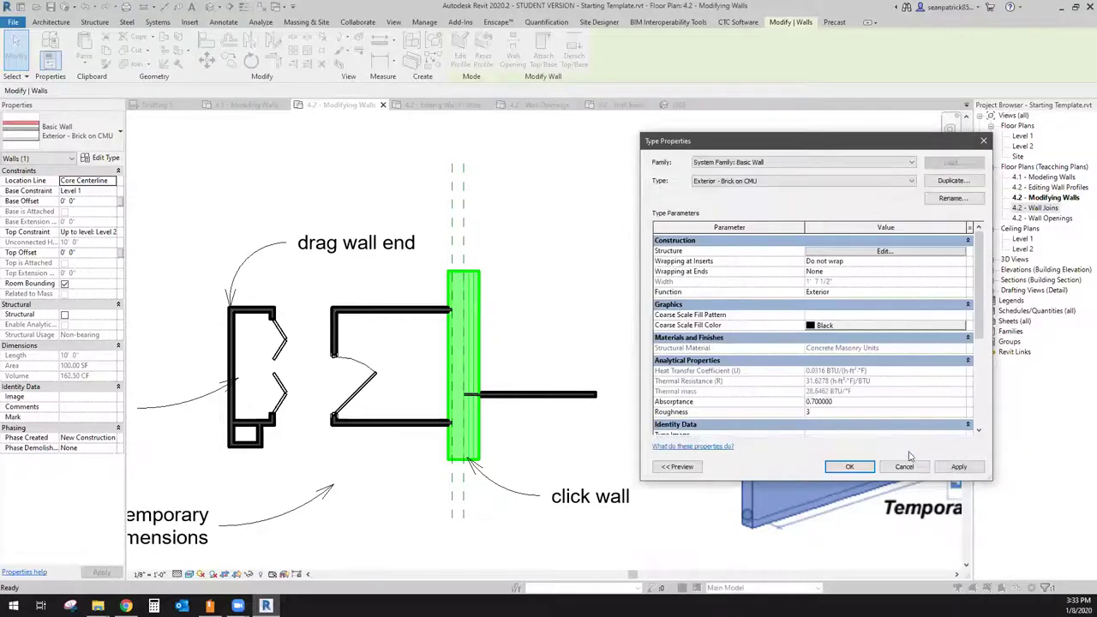
pyautogui.click(904, 466)
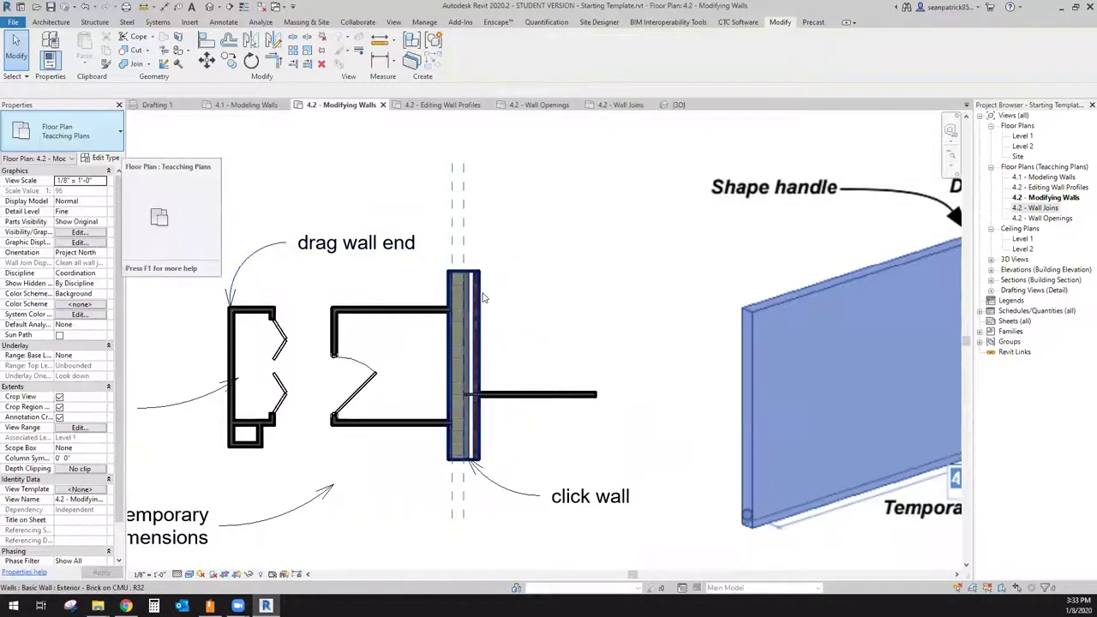
# Step: Pick Basic Wall: Generic - 5" from the Type Selector for the vertical wall
pyautogui.click(65, 130)
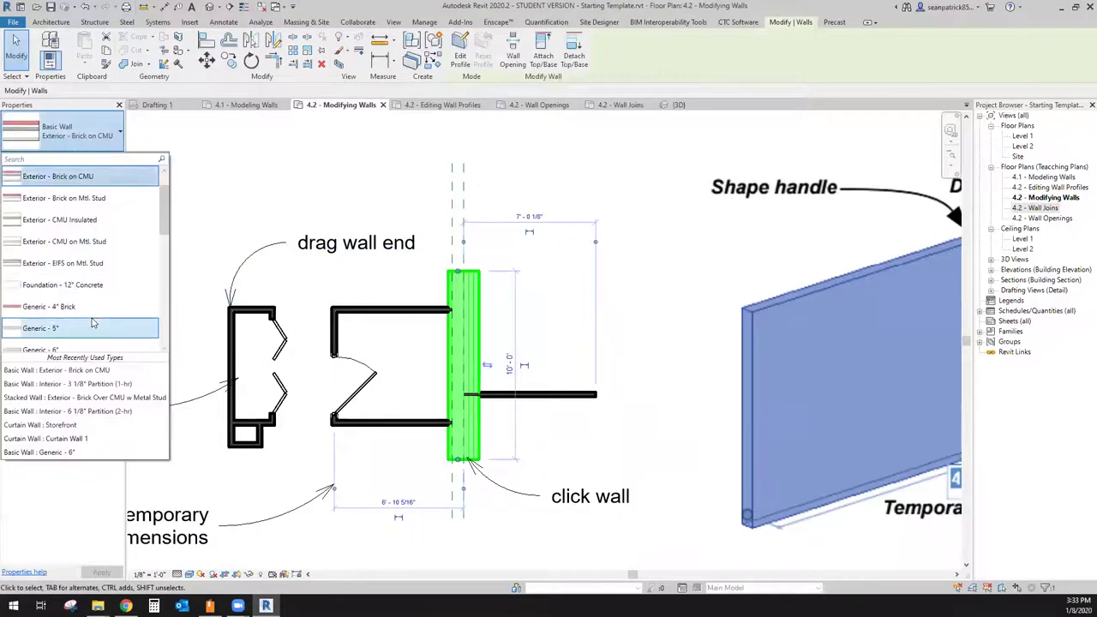
pyautogui.scroll(-2, 66, 291)
pyautogui.scroll(-3, 69, 300)
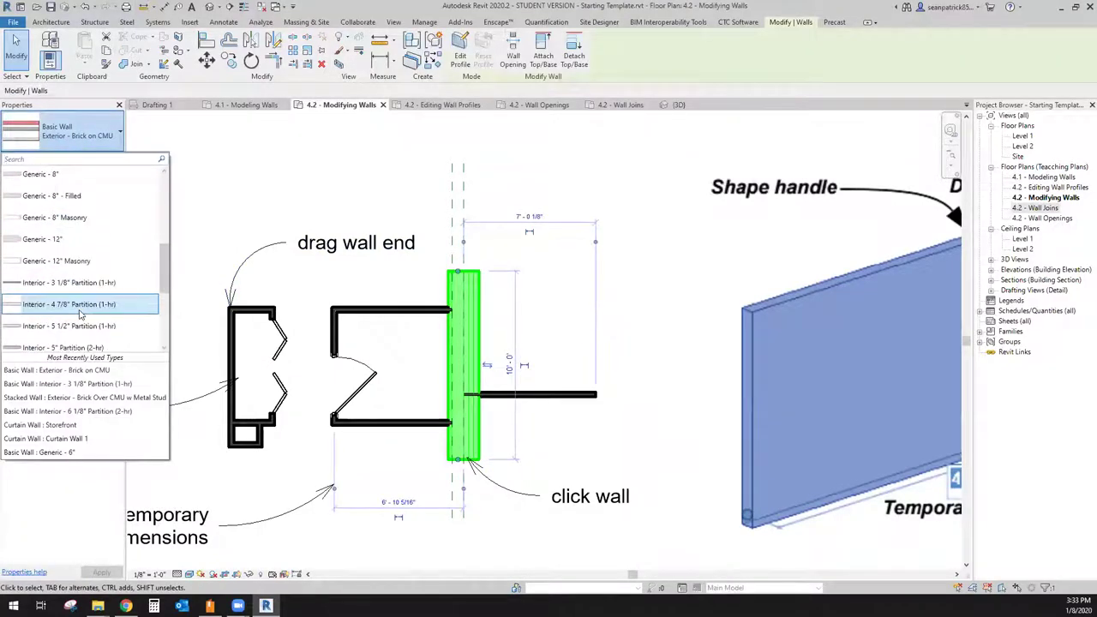
pyautogui.scroll(-4, 70, 294)
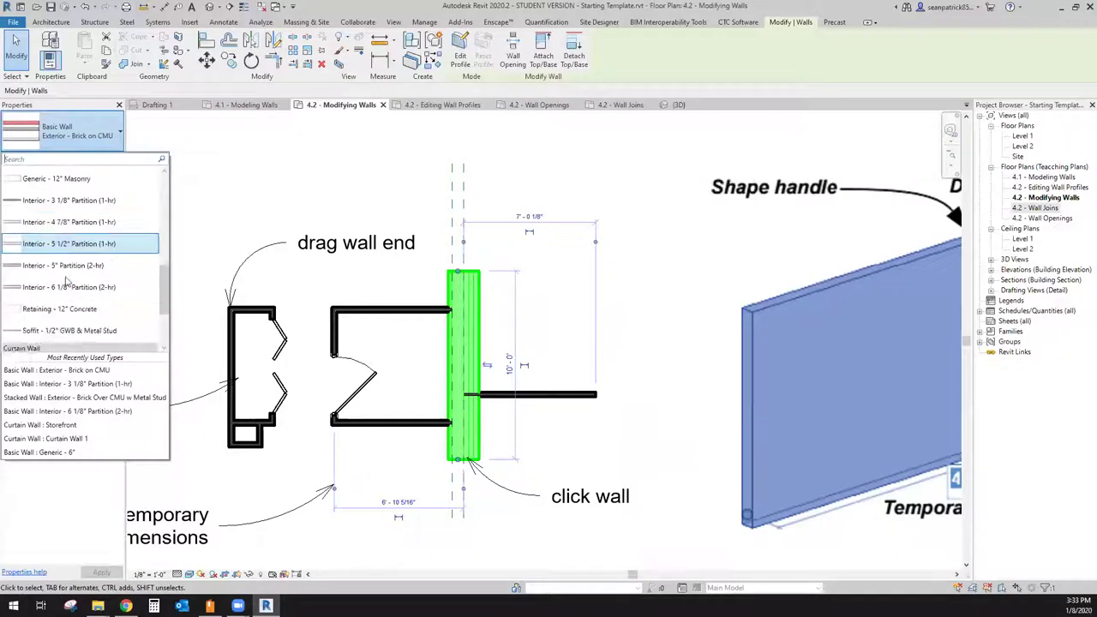
pyautogui.scroll(3, 66, 281)
pyautogui.scroll(5, 67, 282)
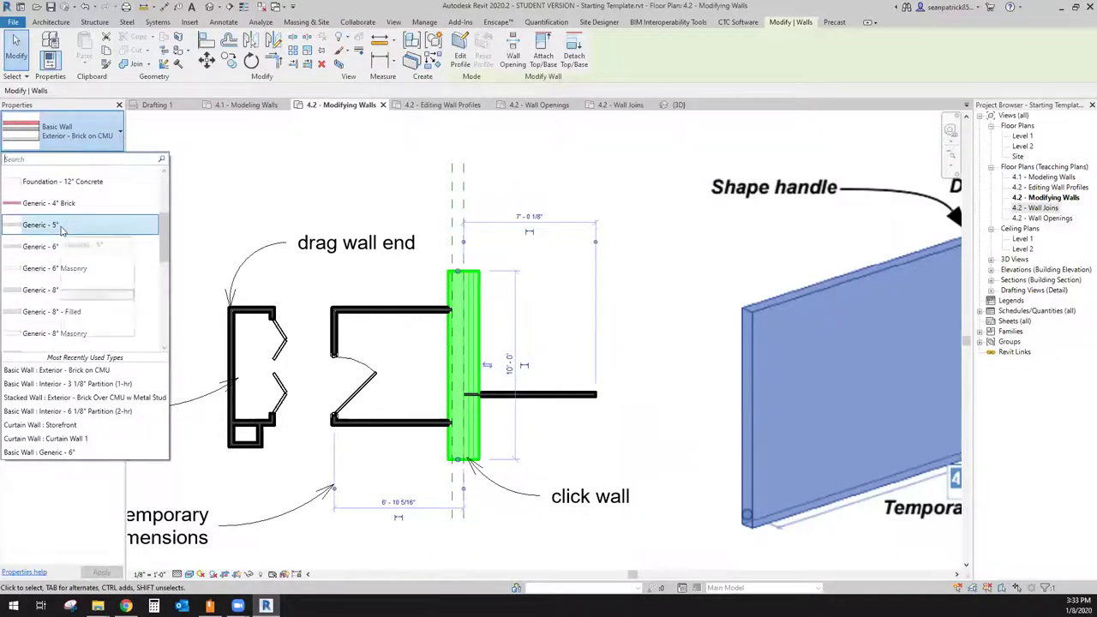
pyautogui.click(60, 226)
pyautogui.scroll(3, 471, 274)
pyautogui.scroll(4, 470, 274)
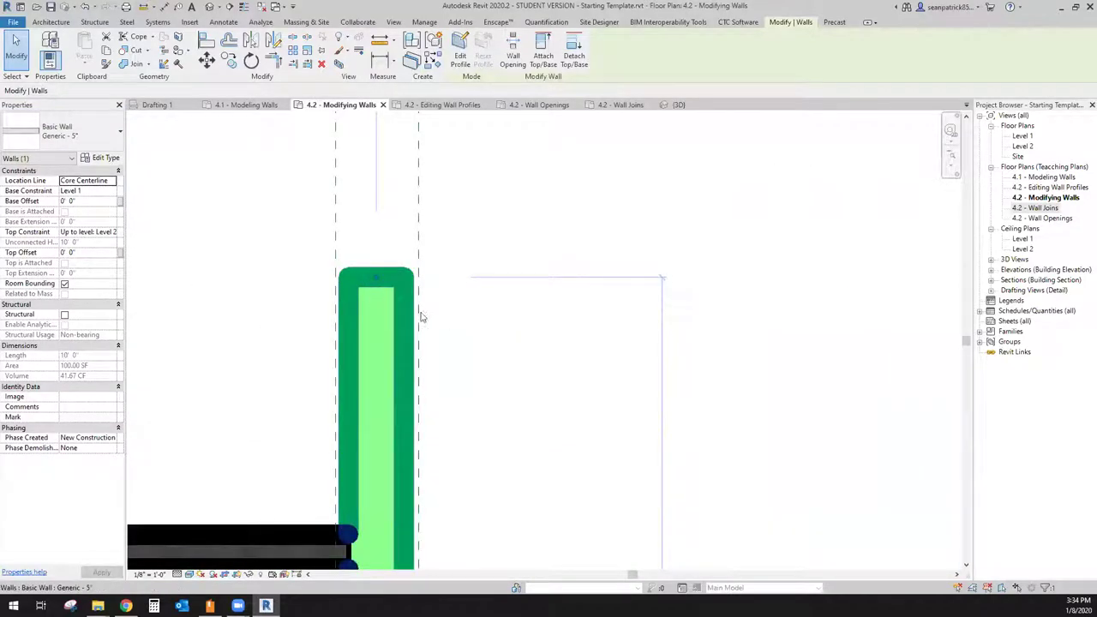
# Step: Turn on Thin Lines, reselect the Generic - 5" wall, and pan to its top end
pyautogui.click(456, 371)
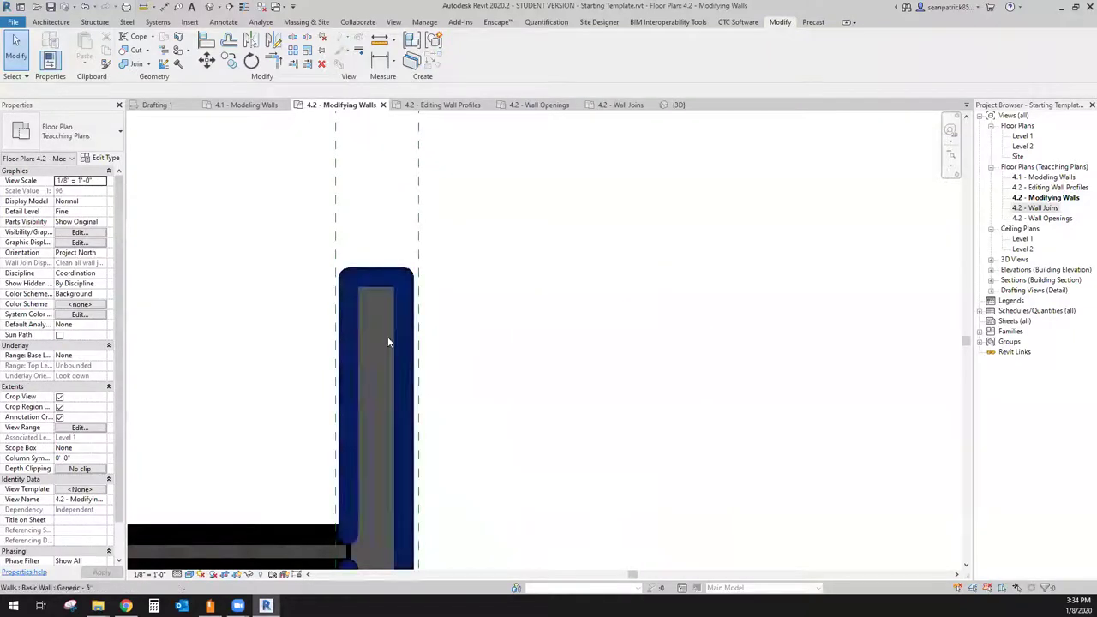
pyautogui.click(244, 8)
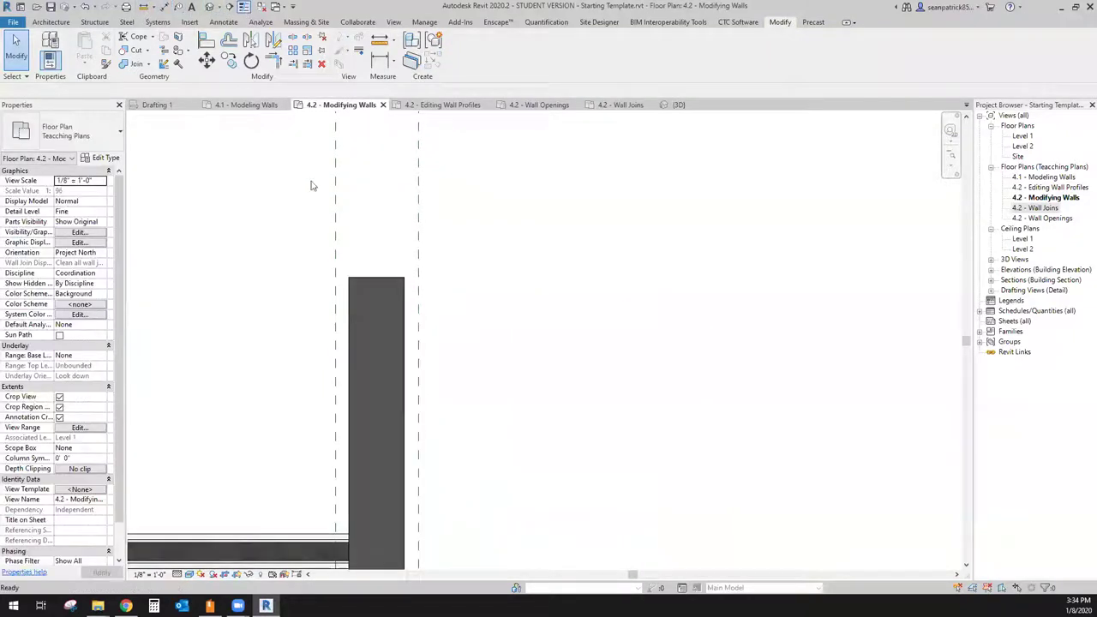
pyautogui.click(360, 334)
pyautogui.scroll(-2, 368, 347)
pyautogui.scroll(2, 383, 356)
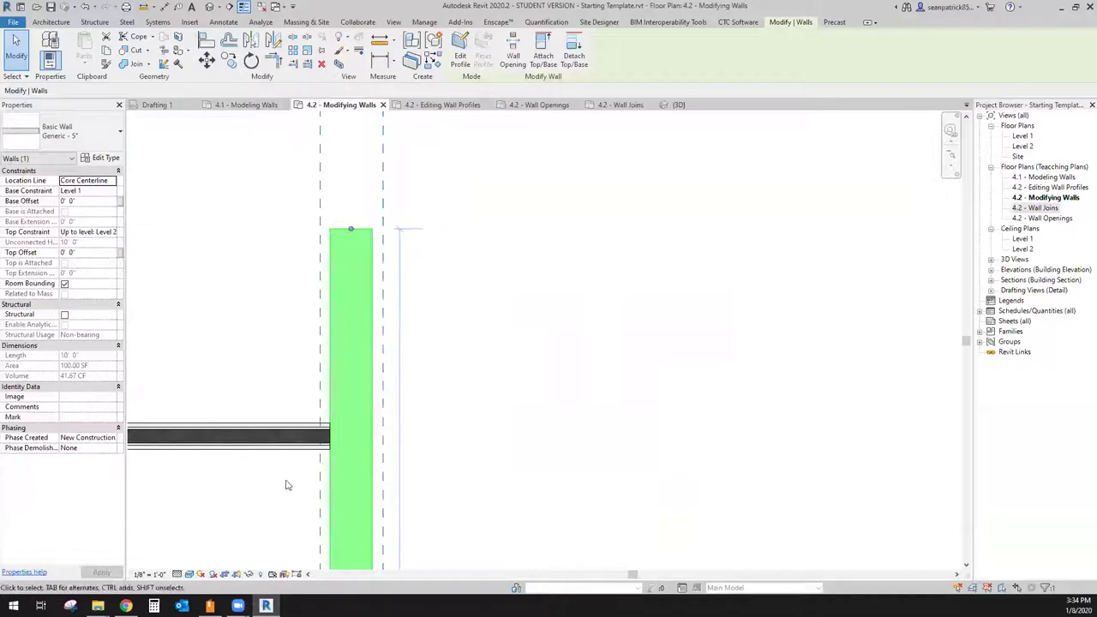
pyautogui.scroll(-4, 257, 463)
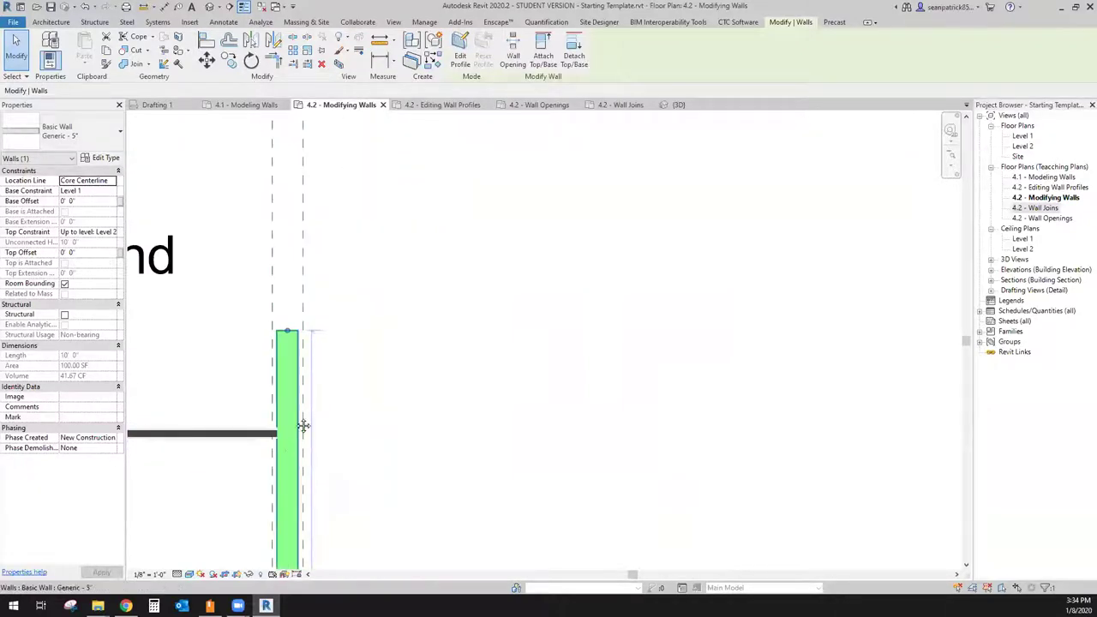
pyautogui.scroll(2, 334, 298)
pyautogui.moveTo(330, 291); pyautogui.dragTo(360, 444, button='middle')
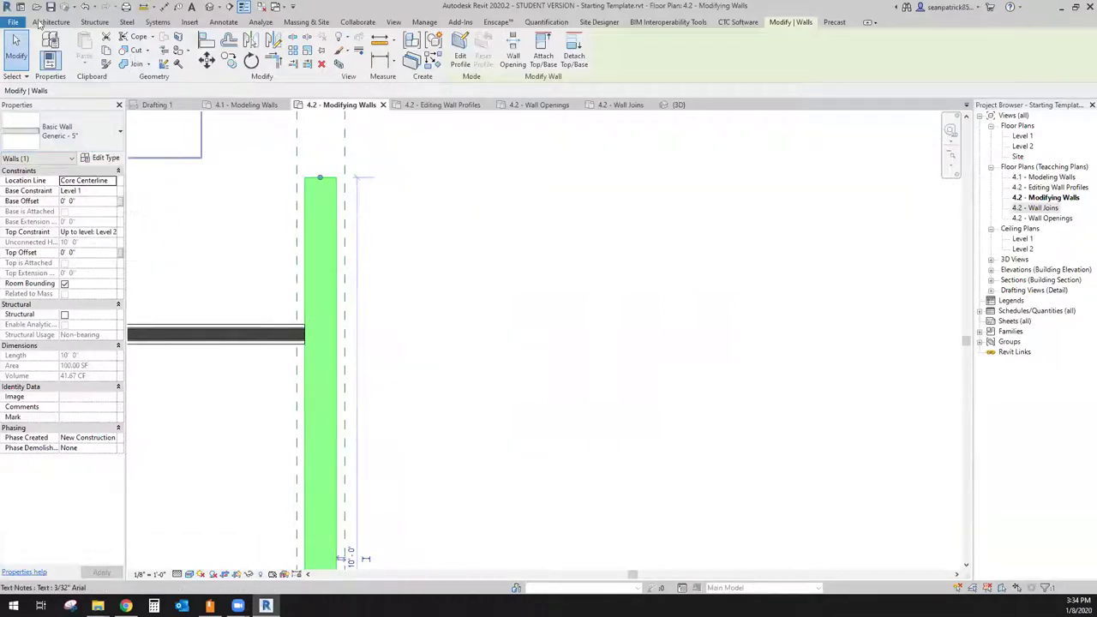
# Step: Revert the wall to brick on CMU and set its Location Line to Core Face: Exterior
pyautogui.click(86, 9)
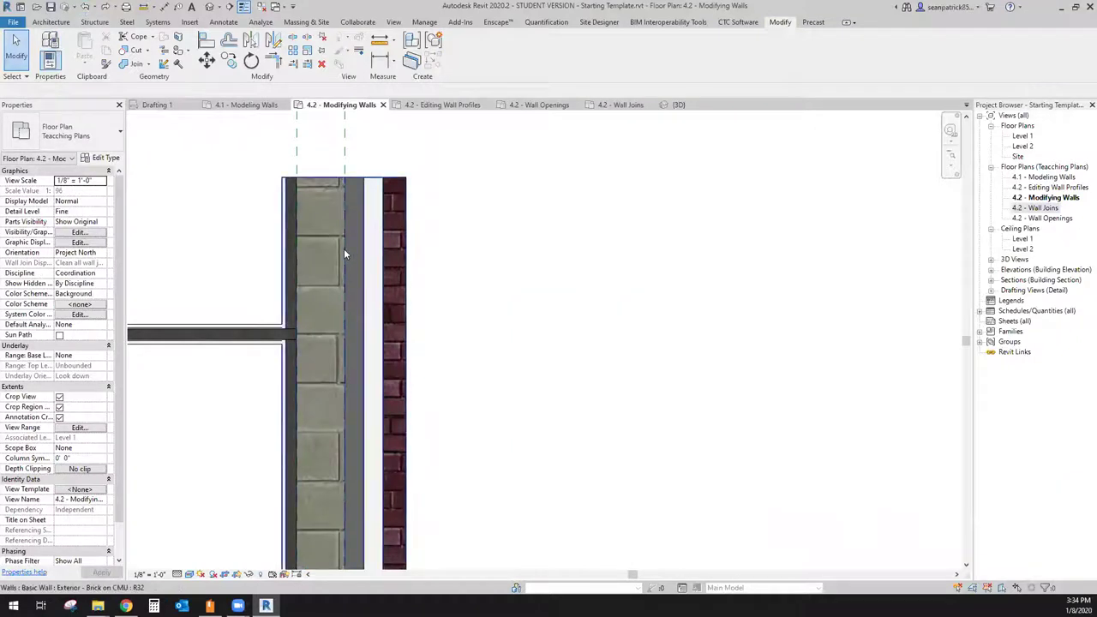
pyautogui.click(368, 256)
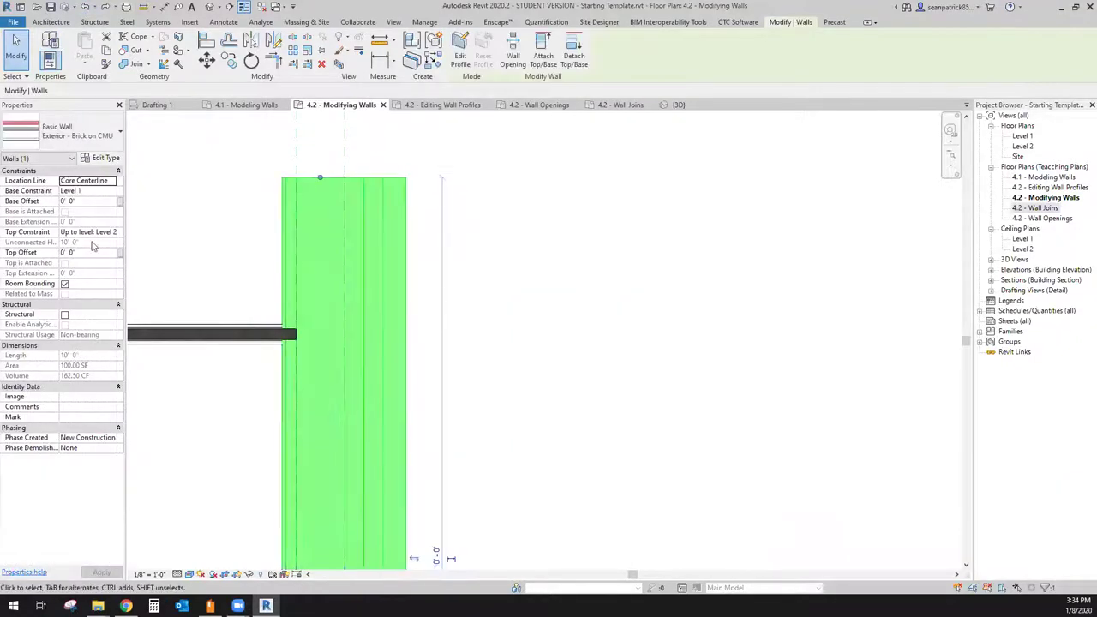
pyautogui.click(112, 185)
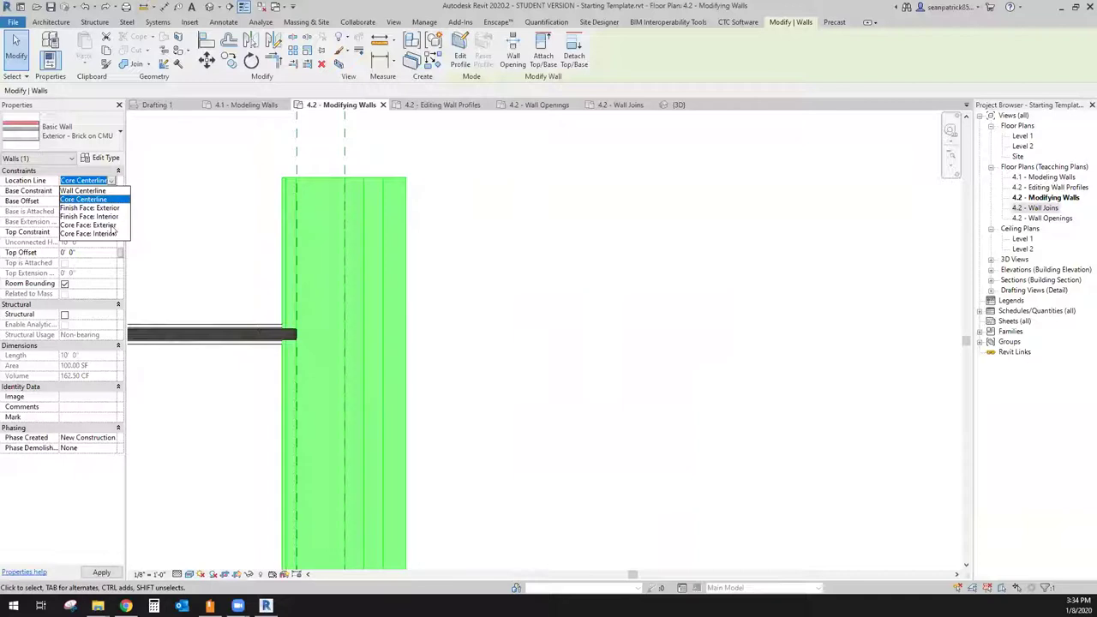
pyautogui.click(103, 225)
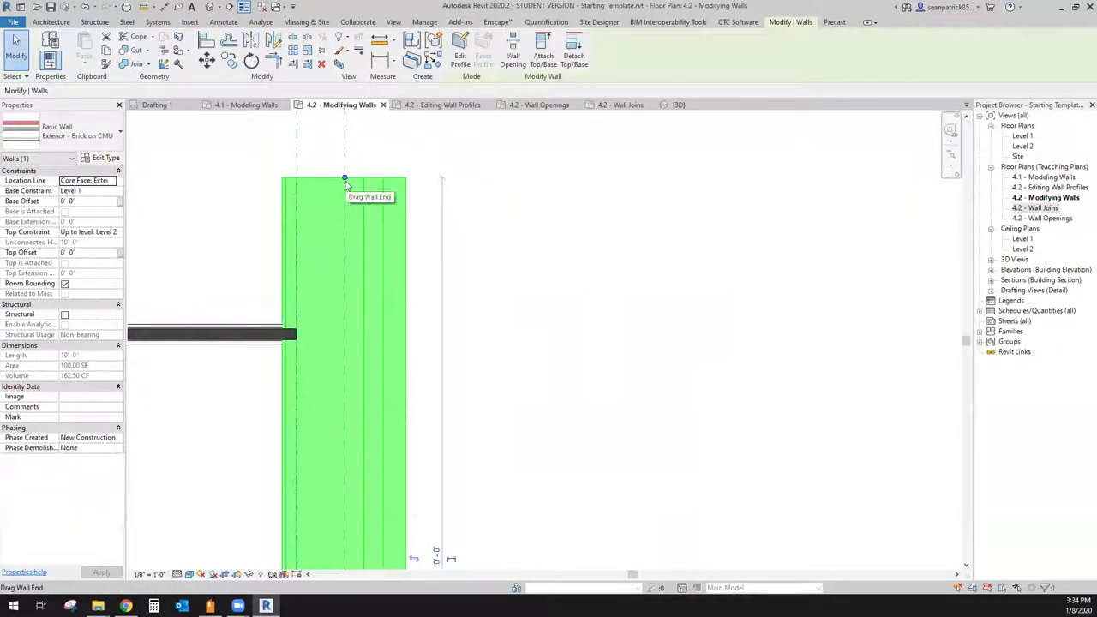
# Step: Swap the wall to Generic - 5" and reselect it to view its temporary dimensions
pyautogui.click(96, 128)
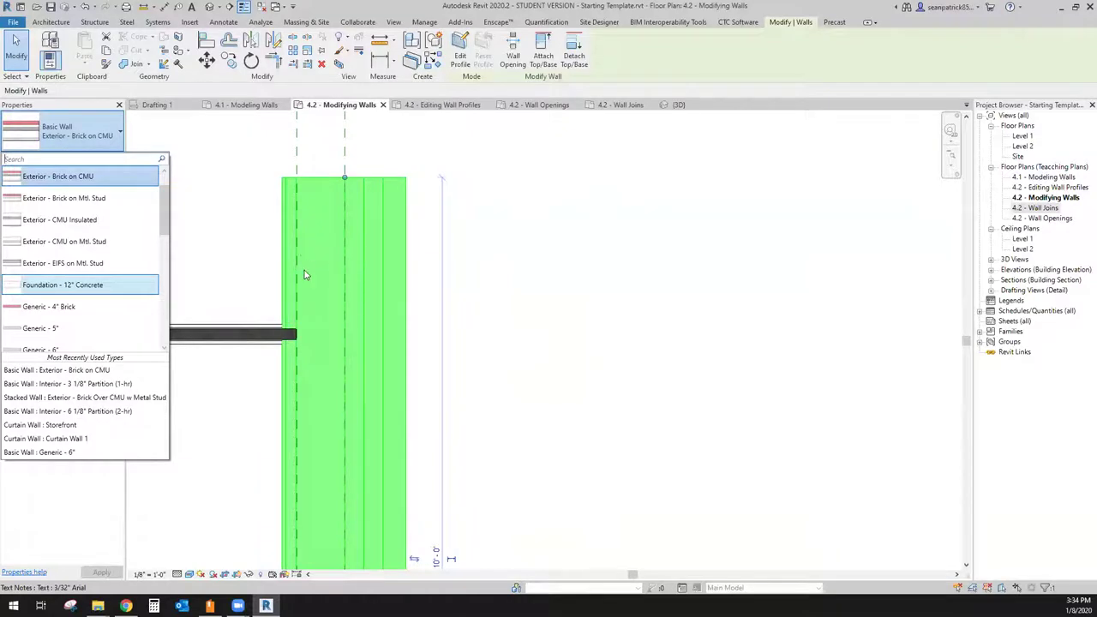
pyautogui.click(72, 329)
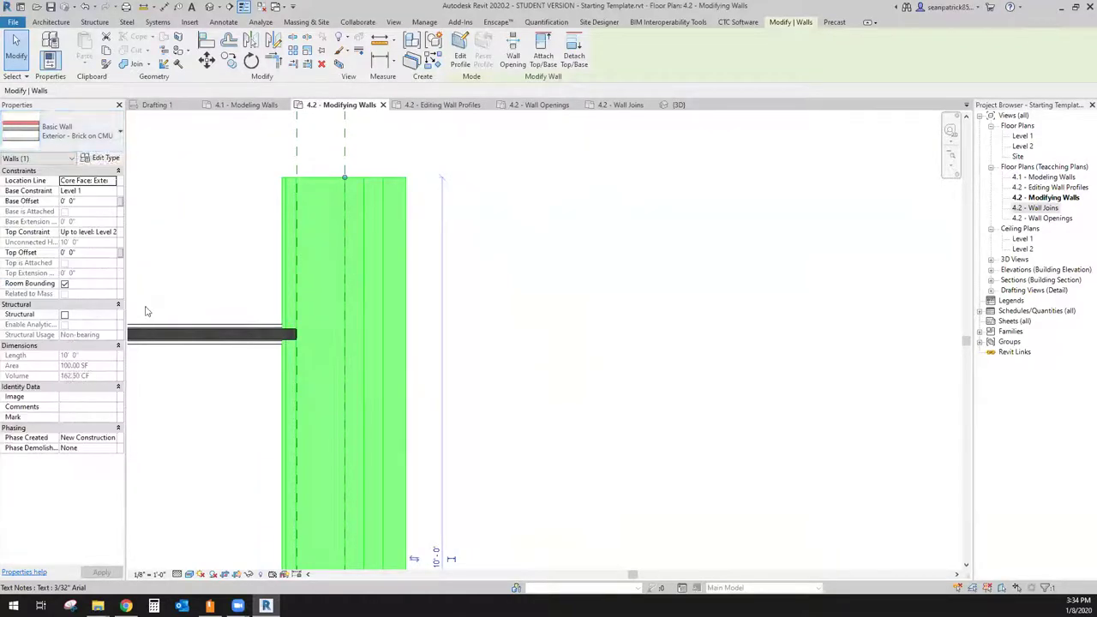
pyautogui.click(508, 275)
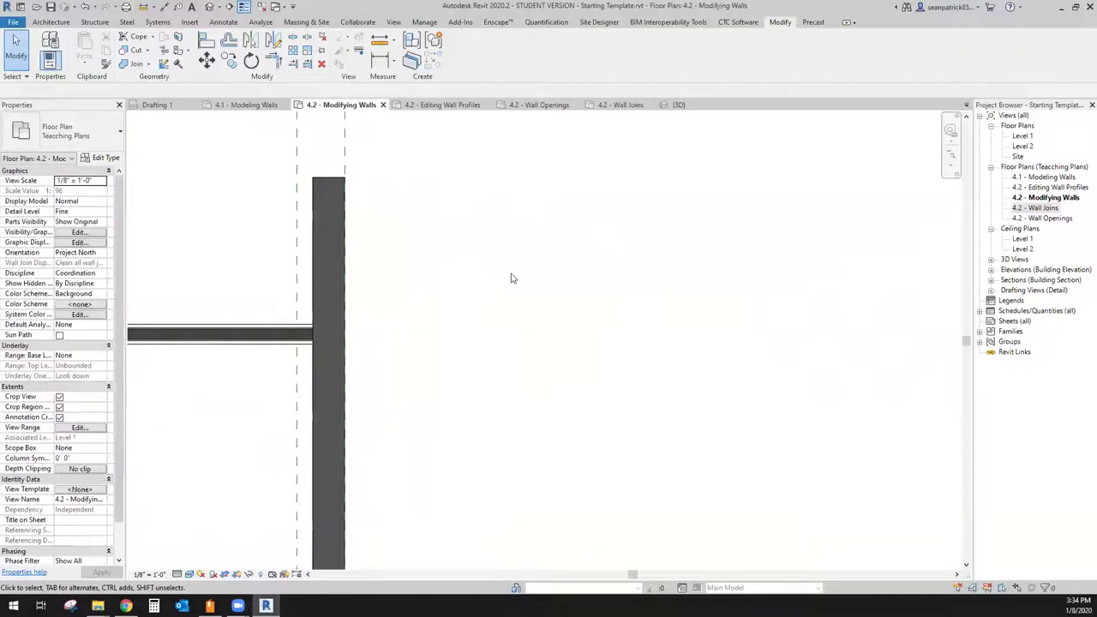
pyautogui.click(333, 248)
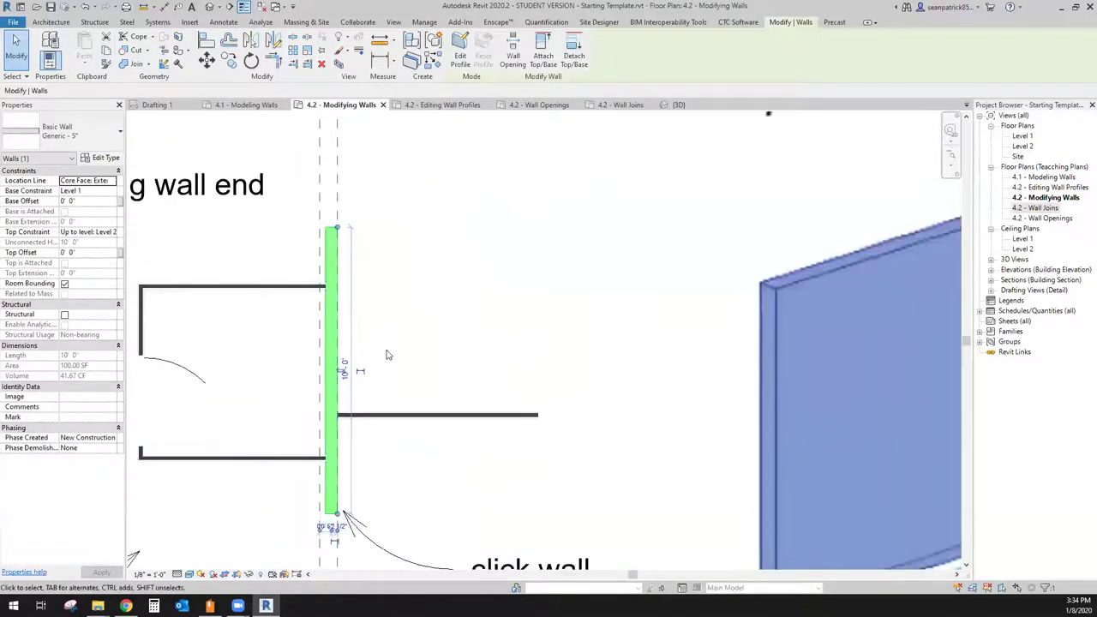
pyautogui.click(403, 340)
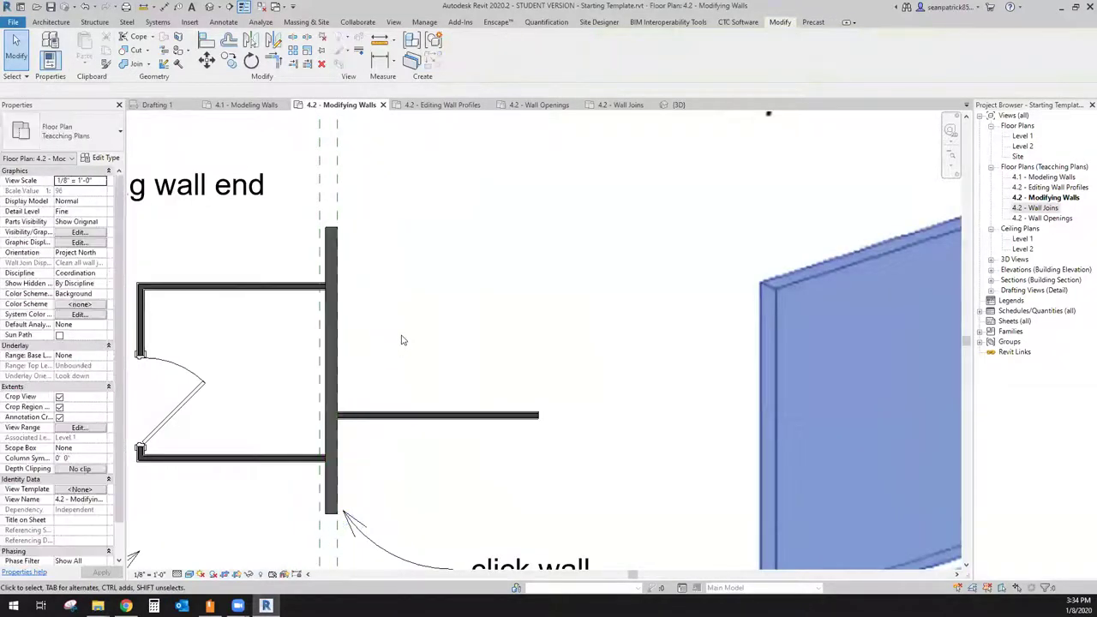
pyautogui.click(345, 359)
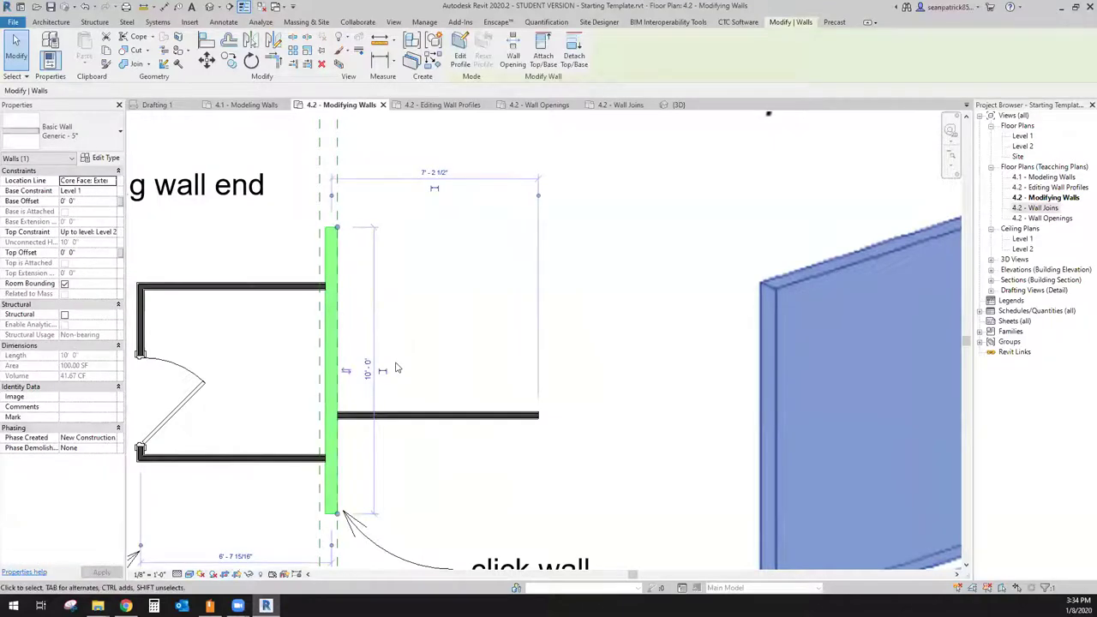
pyautogui.click(396, 367)
pyautogui.scroll(-3, 398, 366)
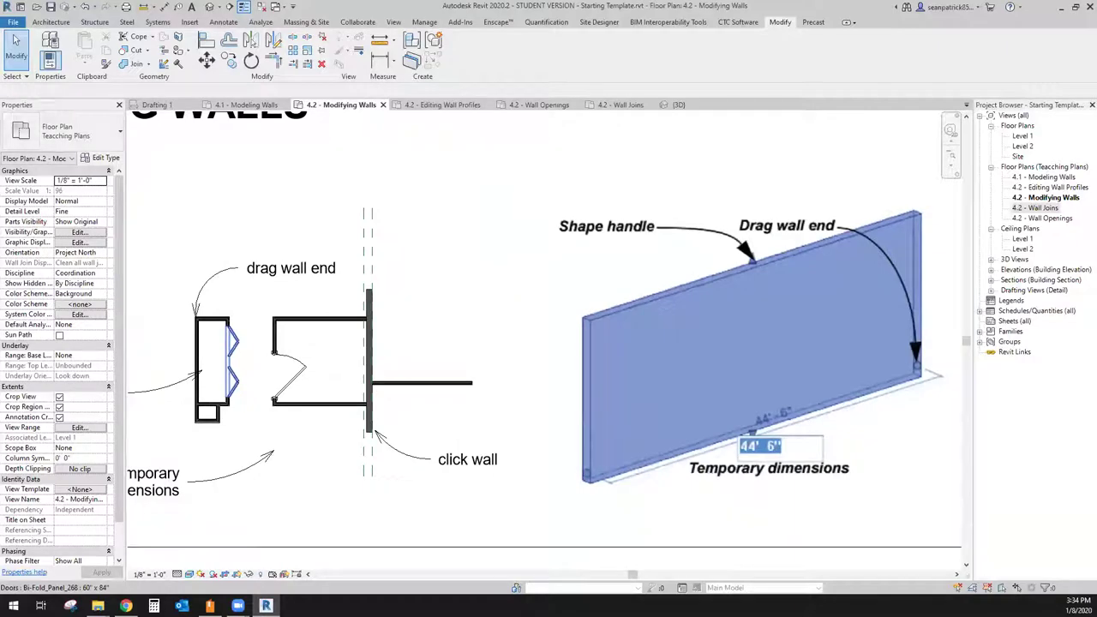
# Step: Drag the vertical wall's top end upward, undo it, and reselect to confirm the 8'-9" length
pyautogui.click(372, 295)
pyautogui.scroll(4, 378, 295)
pyautogui.moveTo(373, 306); pyautogui.dragTo(371, 166)
pyautogui.hotkey('ctrl', 'z')
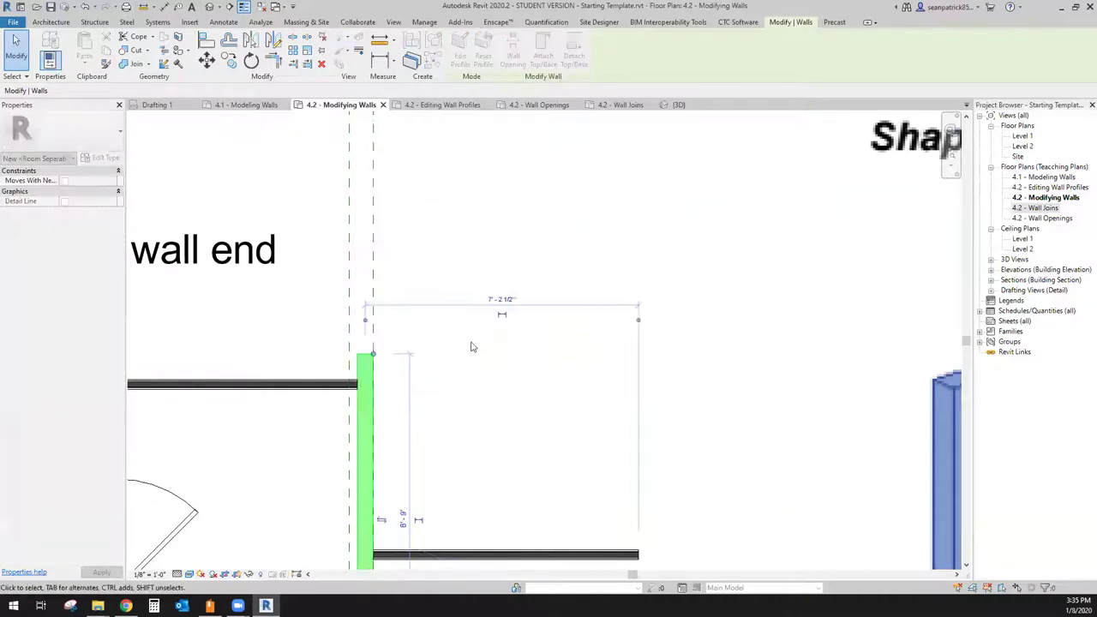
pyautogui.click(506, 299)
pyautogui.press('Escape')
pyautogui.press('Escape')
pyautogui.scroll(-2, 449, 367)
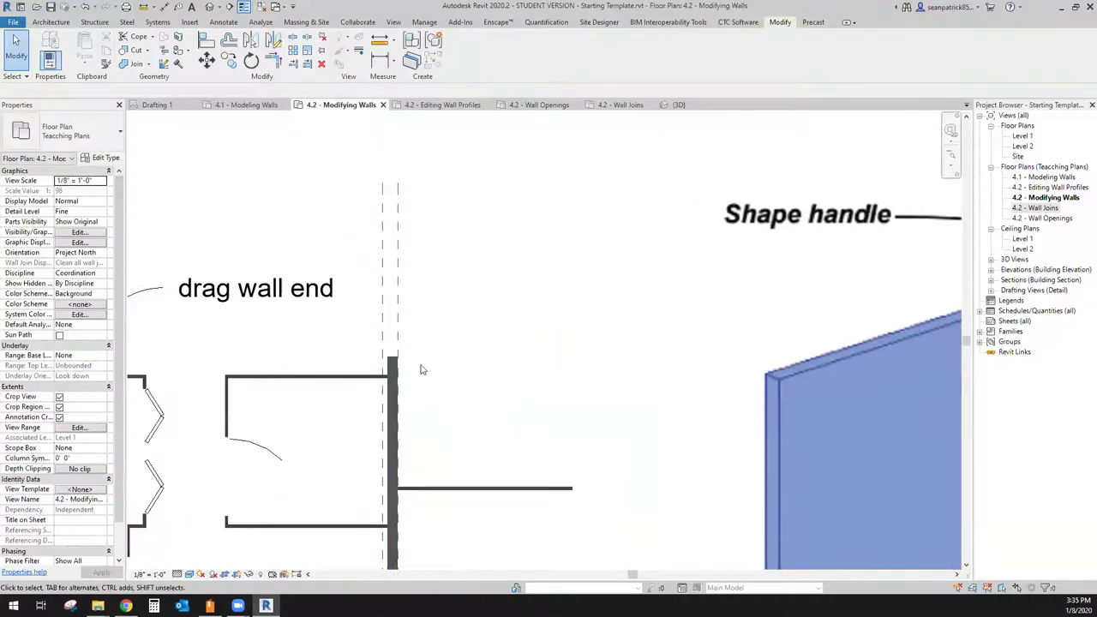
pyautogui.click(399, 419)
pyautogui.scroll(-3, 446, 351)
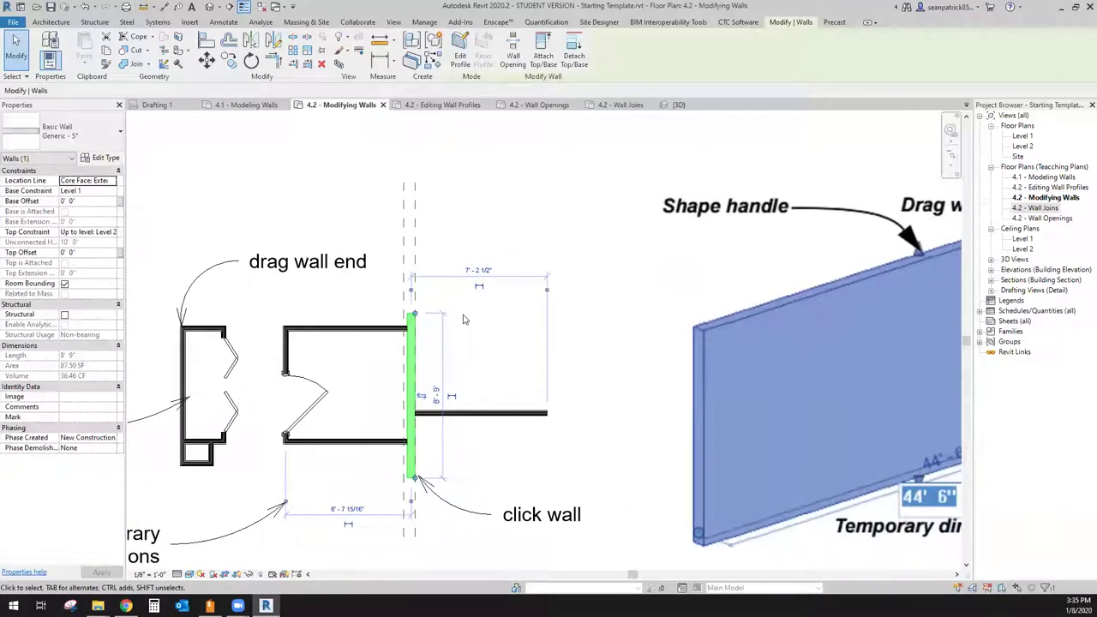
pyautogui.scroll(2, 422, 337)
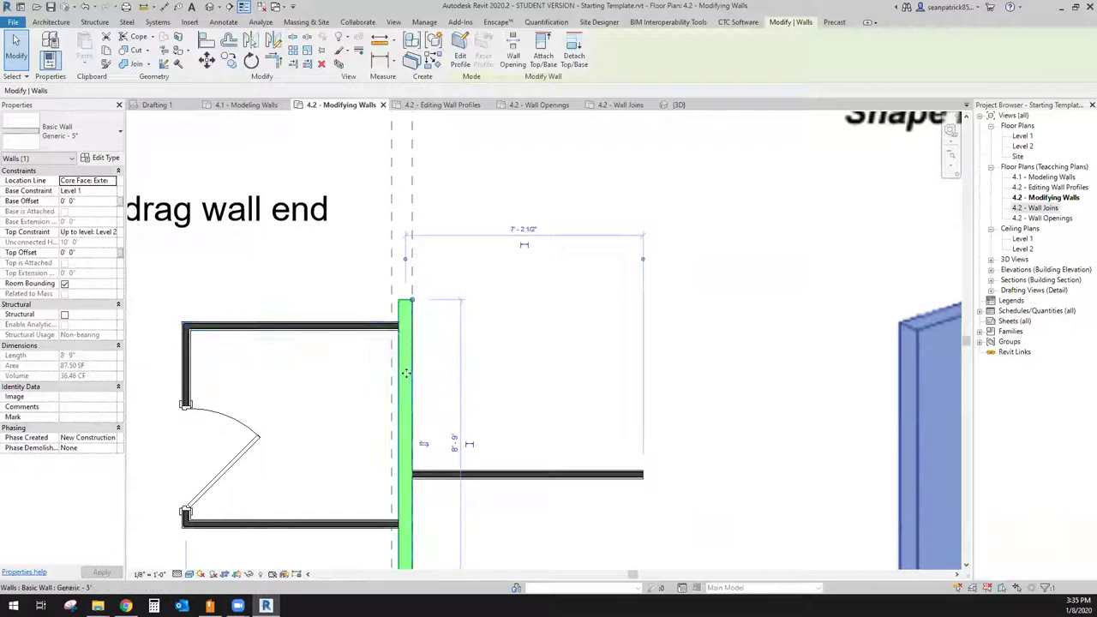
# Step: Change the top partition wall and the vertical wall to Generic - 6"
pyautogui.click(348, 327)
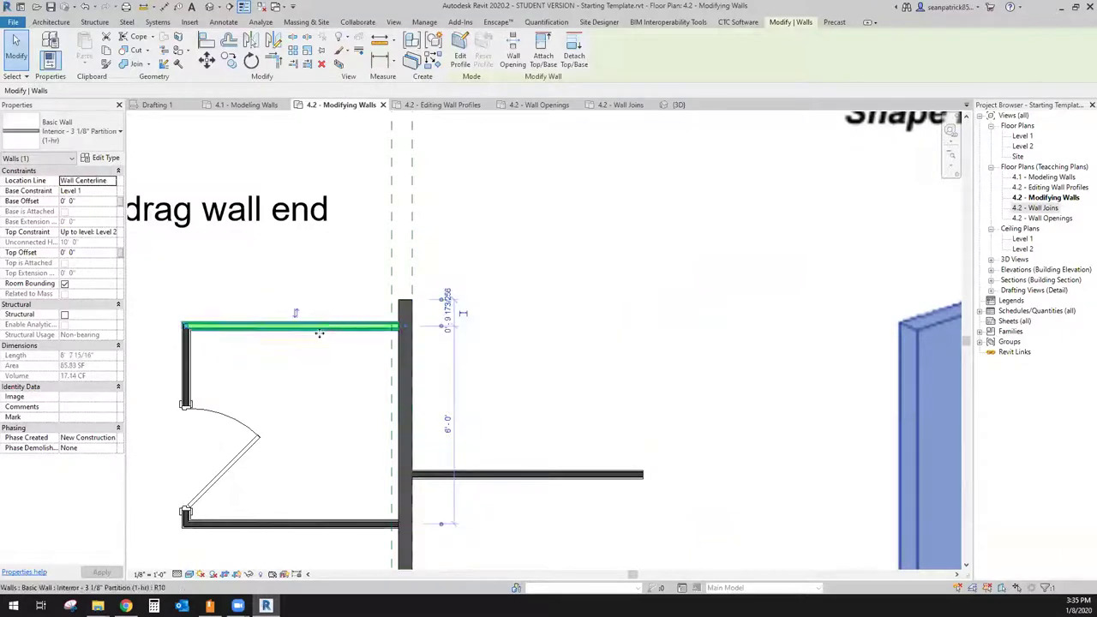
pyautogui.click(72, 135)
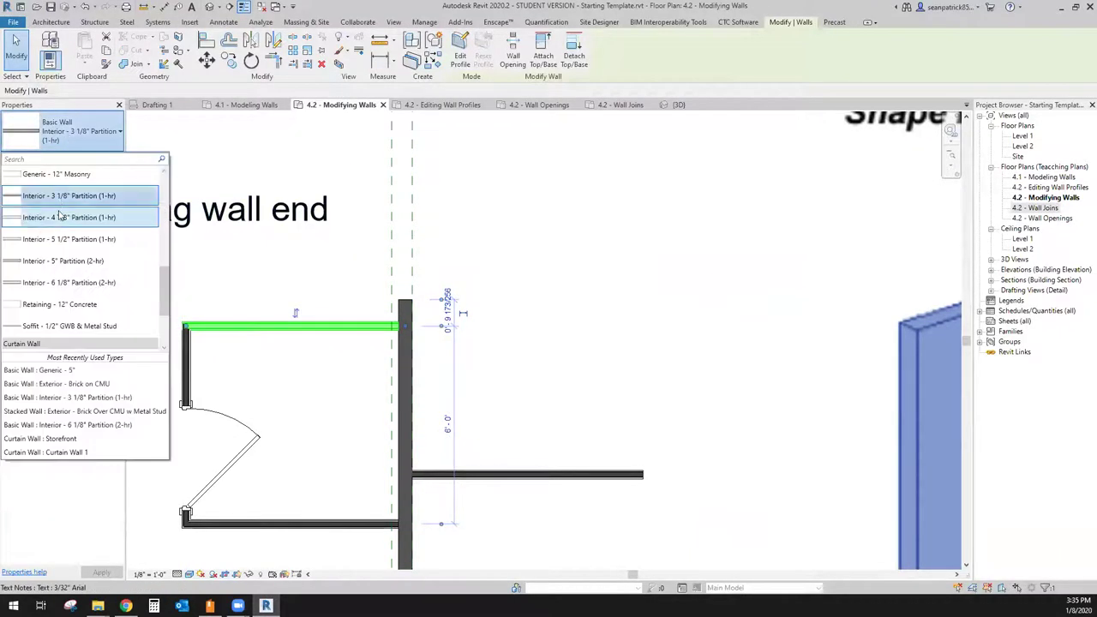
pyautogui.scroll(5, 55, 207)
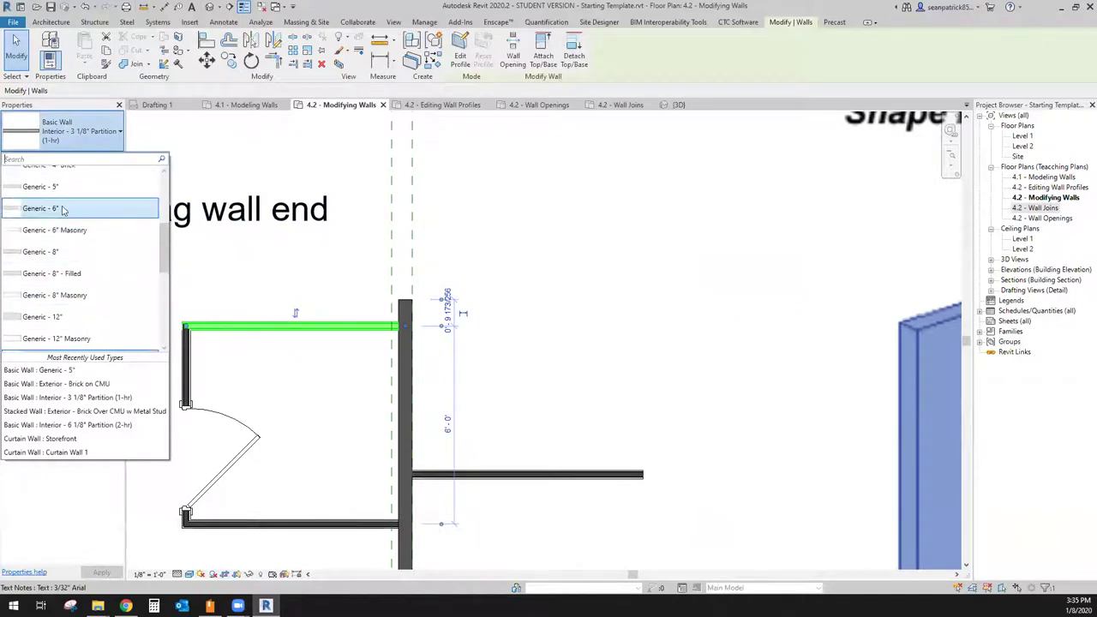
pyautogui.click(53, 208)
pyautogui.click(373, 418)
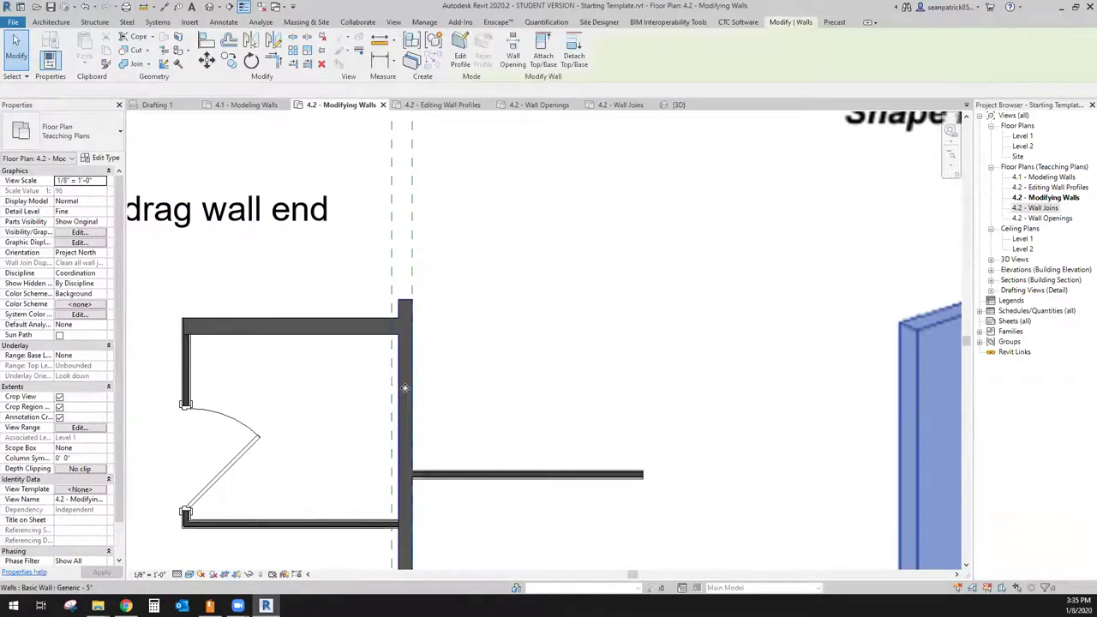
pyautogui.click(402, 374)
pyautogui.click(69, 125)
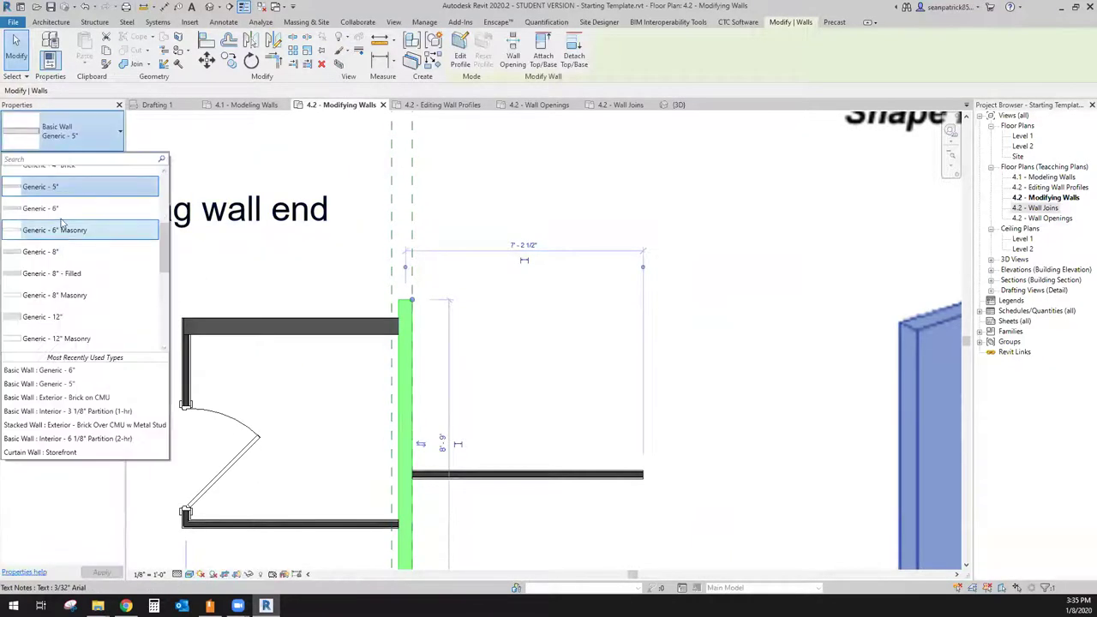
pyautogui.click(56, 209)
pyautogui.click(434, 392)
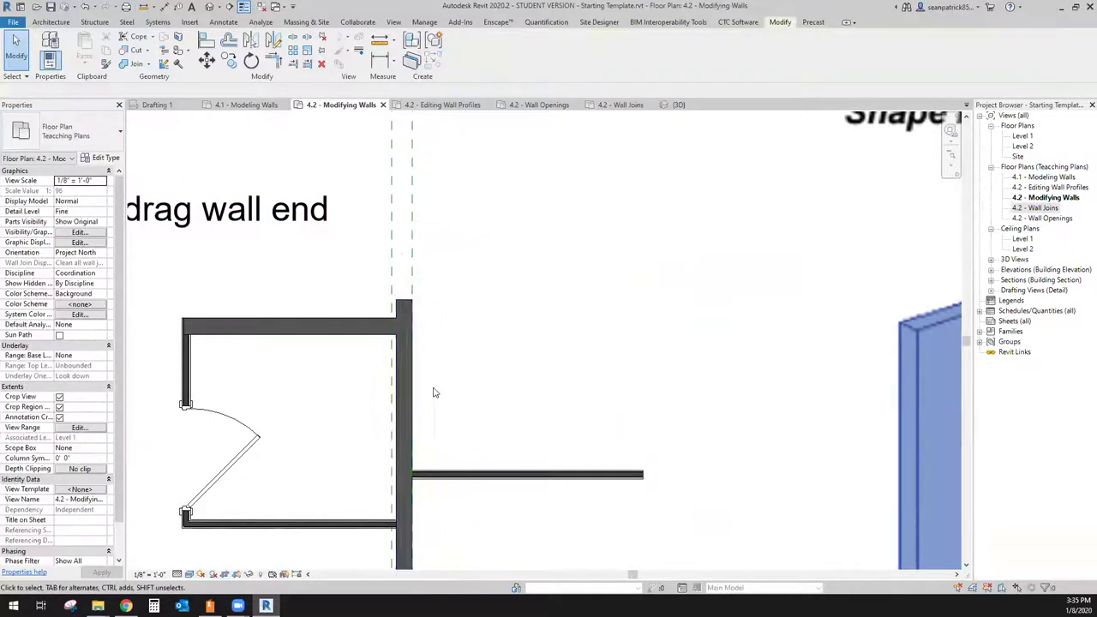
pyautogui.click(403, 332)
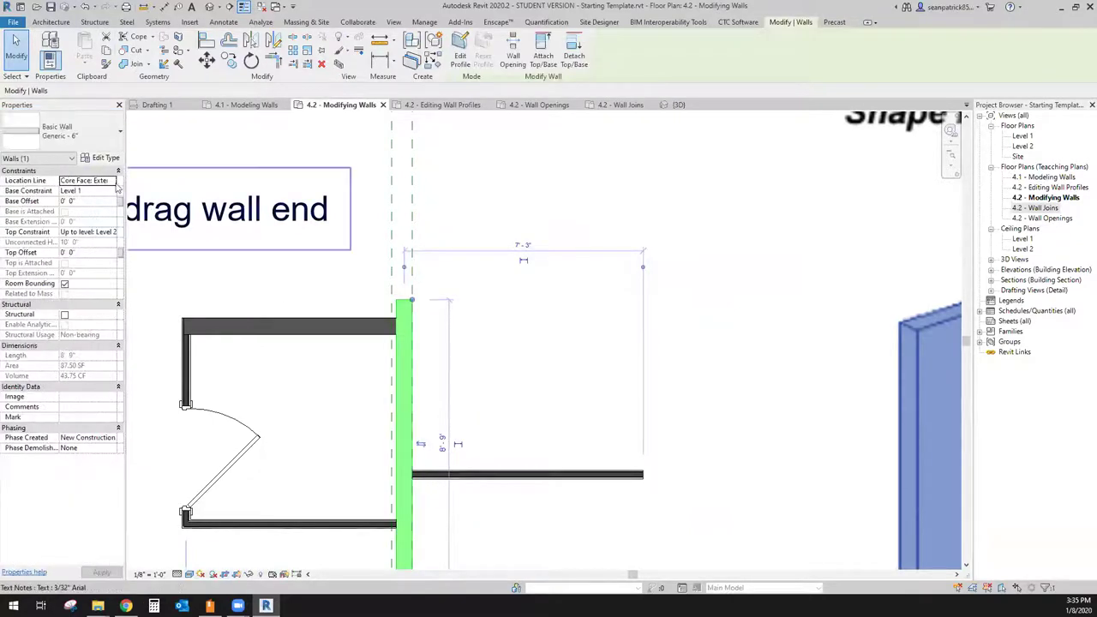
# Step: Set the top horizontal wall's Location Line to Core Face: Exterior
pyautogui.click(304, 327)
pyautogui.click(111, 183)
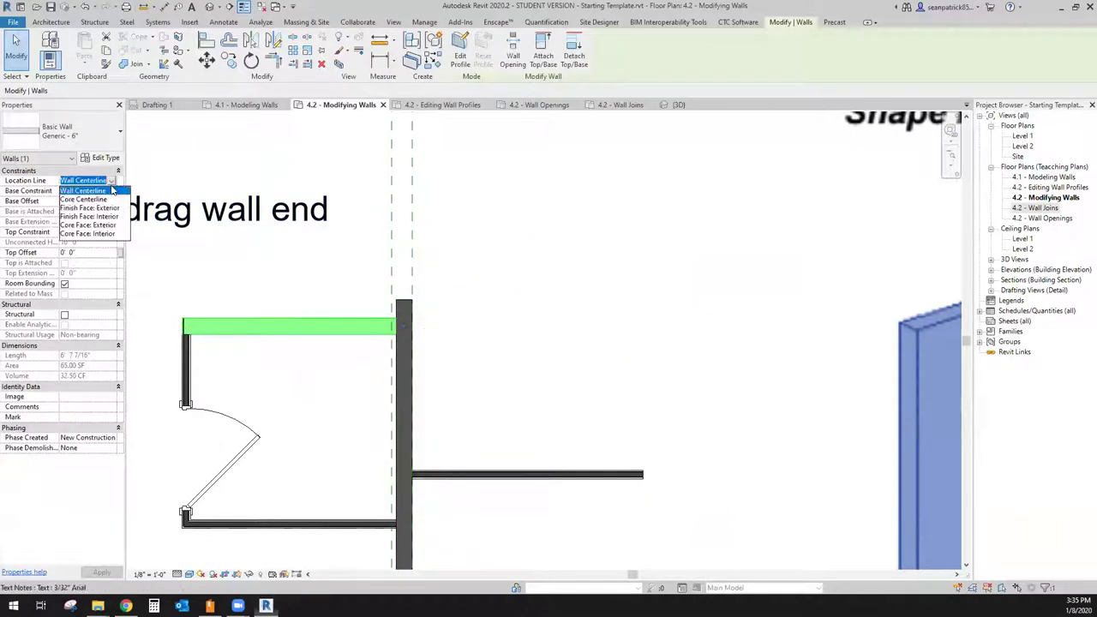
pyautogui.click(89, 224)
pyautogui.click(482, 376)
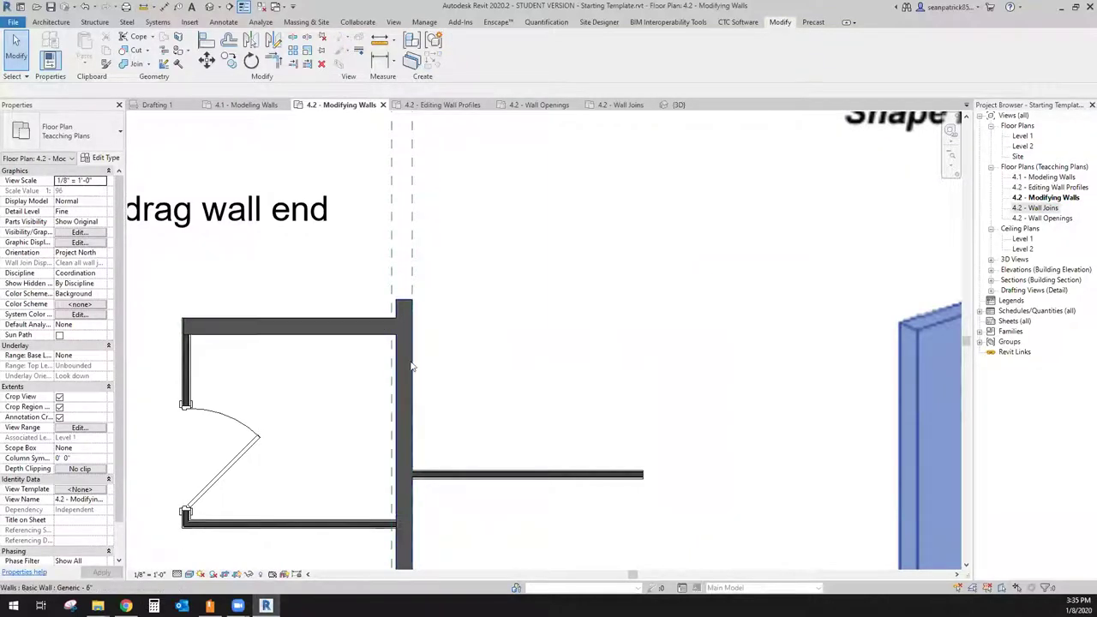
# Step: Trim/Extend to Corner, picking the top horizontal wall and then the vertical Generic - 6" wall
pyautogui.click(273, 60)
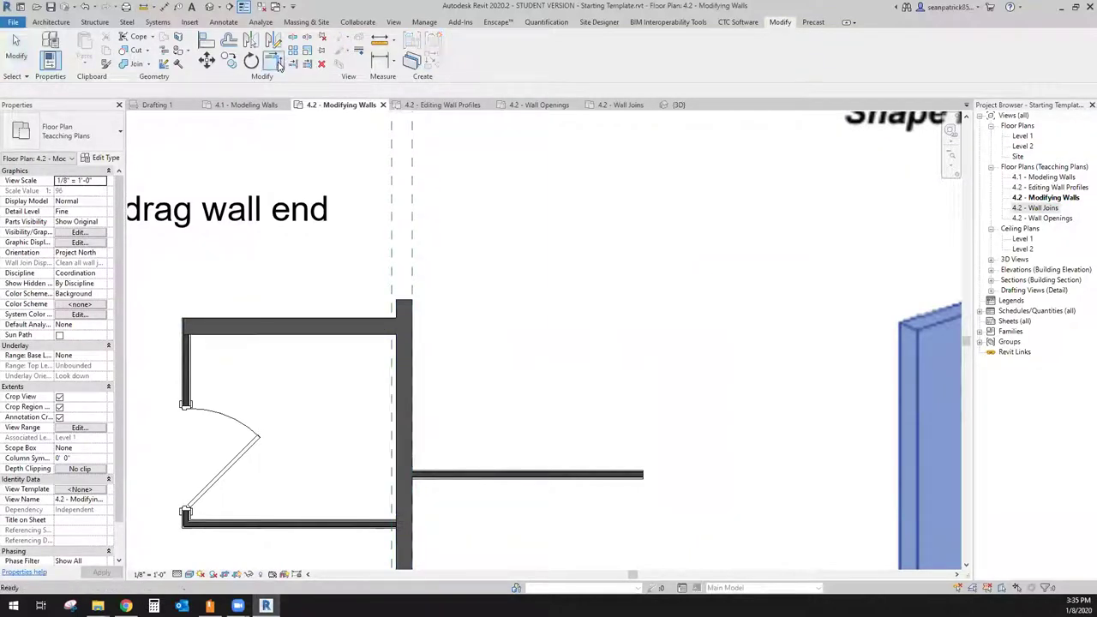
pyautogui.click(320, 330)
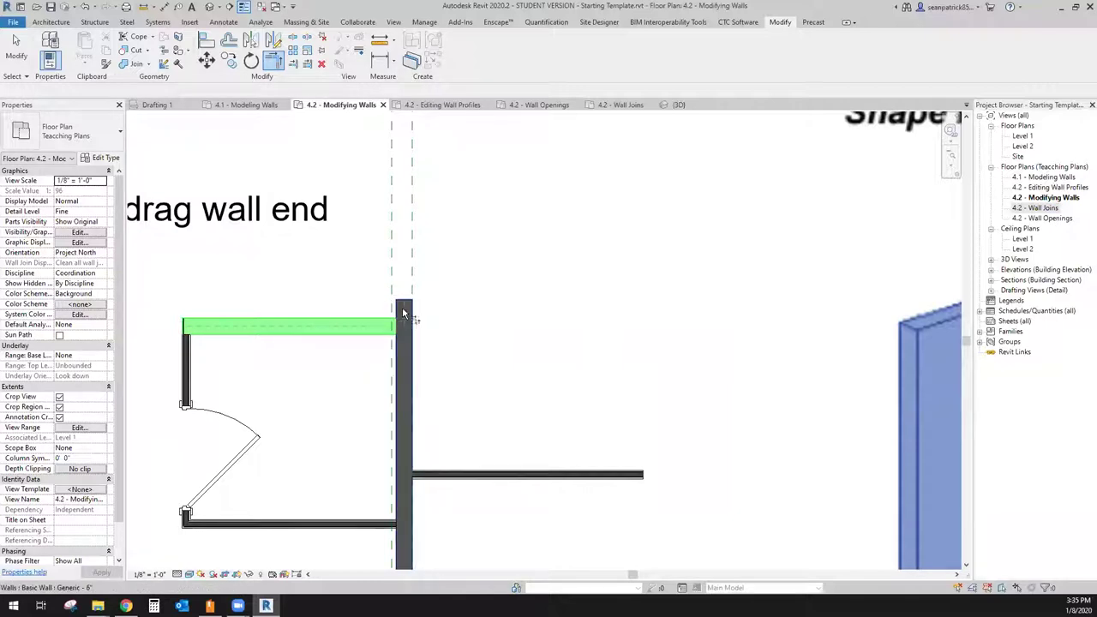
pyautogui.moveTo(410, 356); pyautogui.dragTo(411, 357)
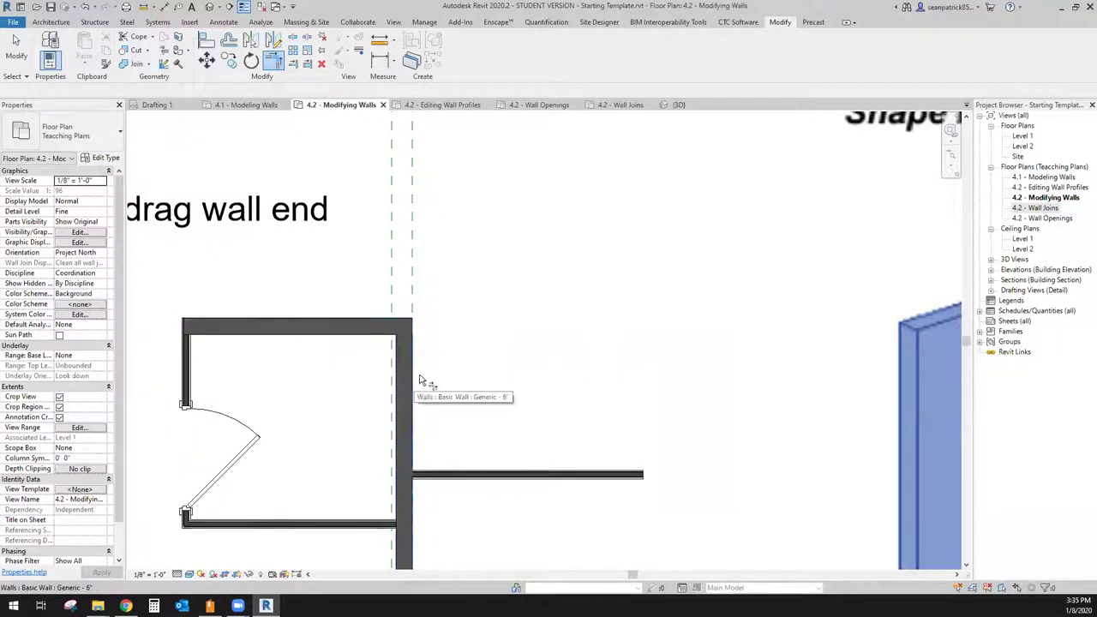
pyautogui.press('t')
pyautogui.press('r')
pyautogui.scroll(-3, 512, 350)
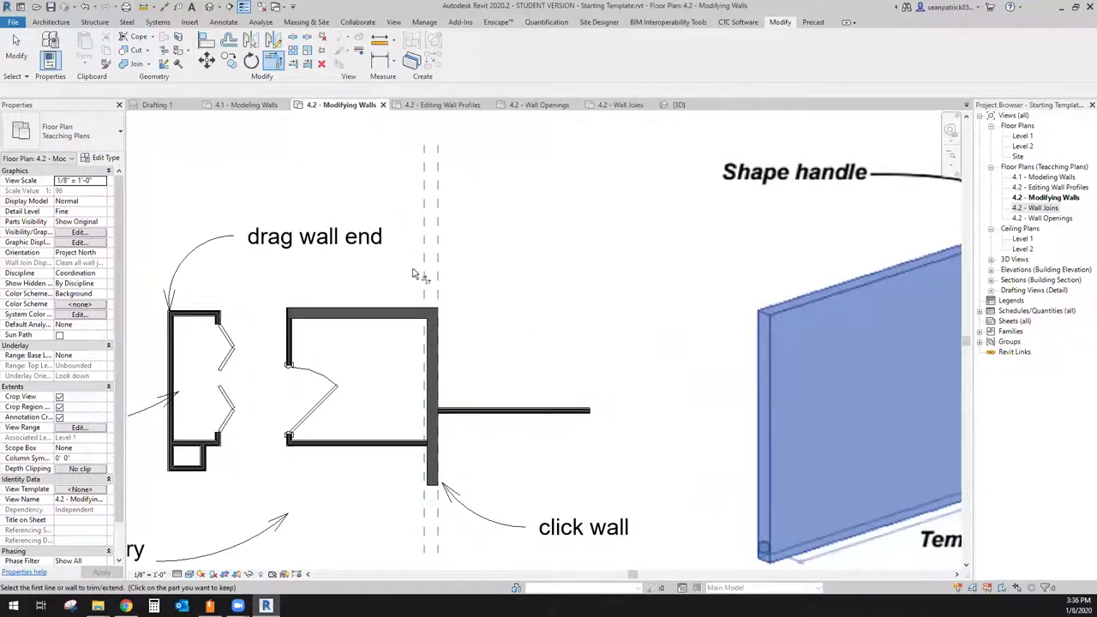
# Step: Shift the vertical wall beside the middle room slightly right and flip its orientation
pyautogui.press('Escape')
pyautogui.click(443, 383)
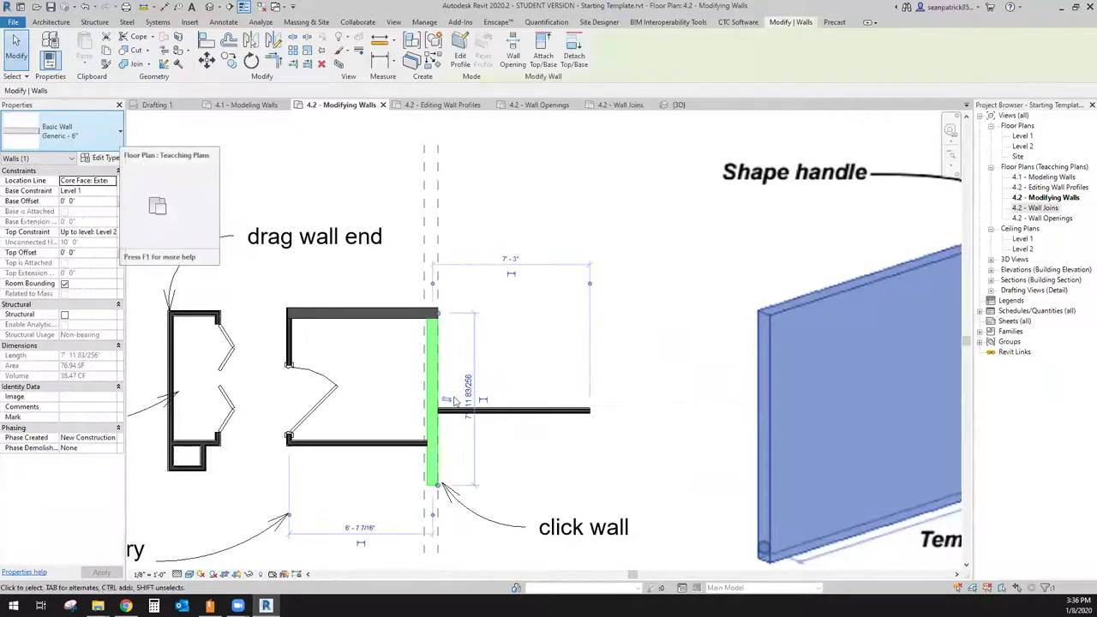
pyautogui.moveTo(437, 454); pyautogui.dragTo(471, 461)
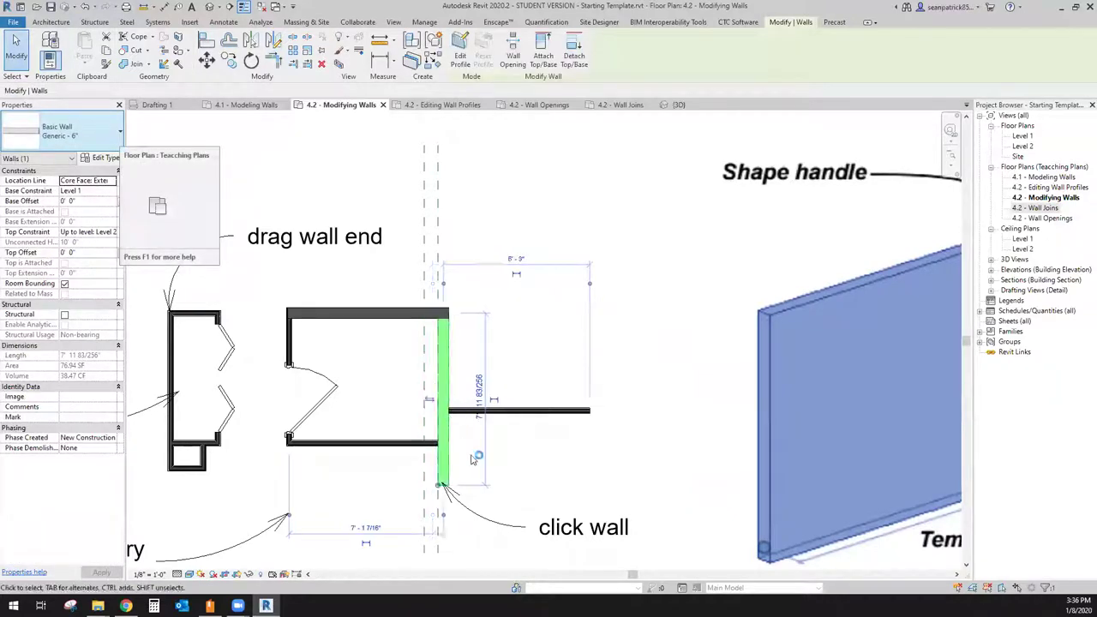
pyautogui.click(430, 402)
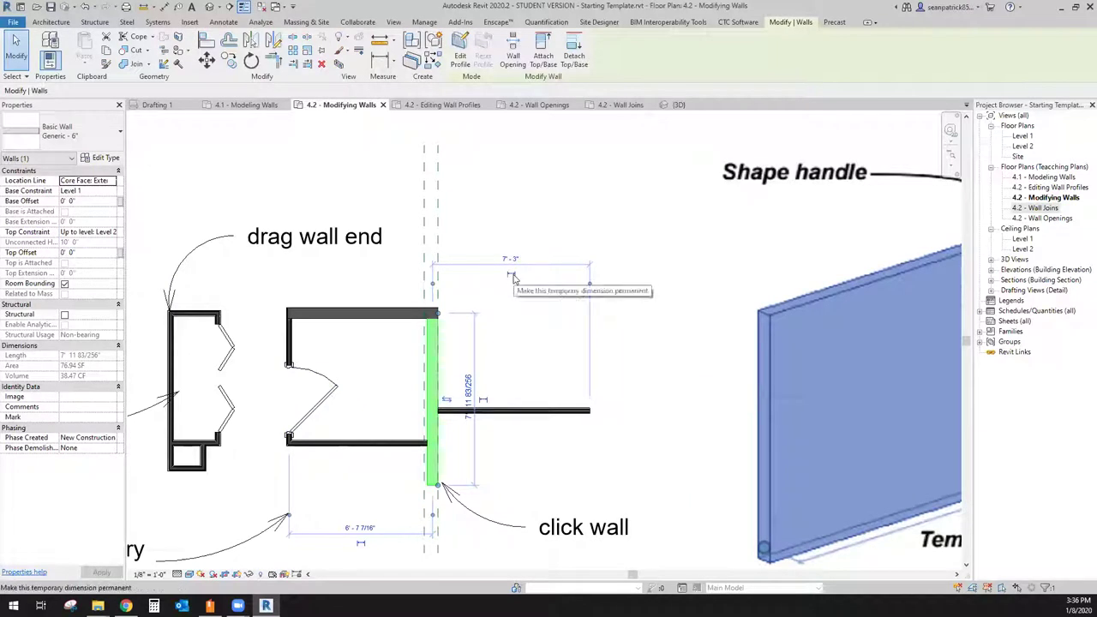
# Step: Make the 7'-3" temporary dimension permanent, undo it, and reselect the wall
pyautogui.click(512, 277)
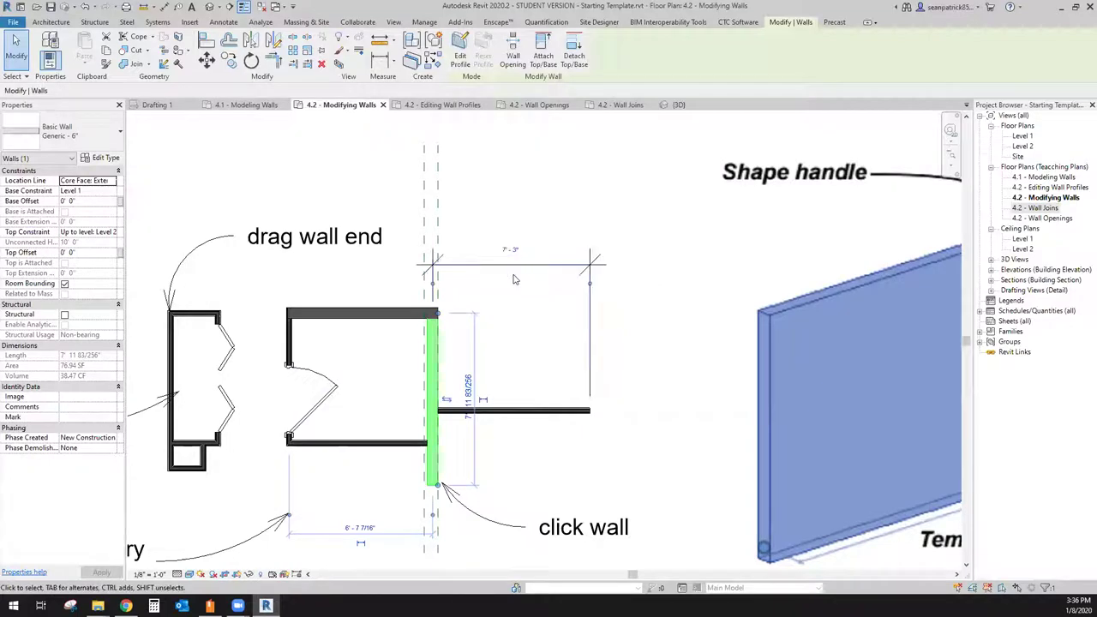
pyautogui.click(520, 344)
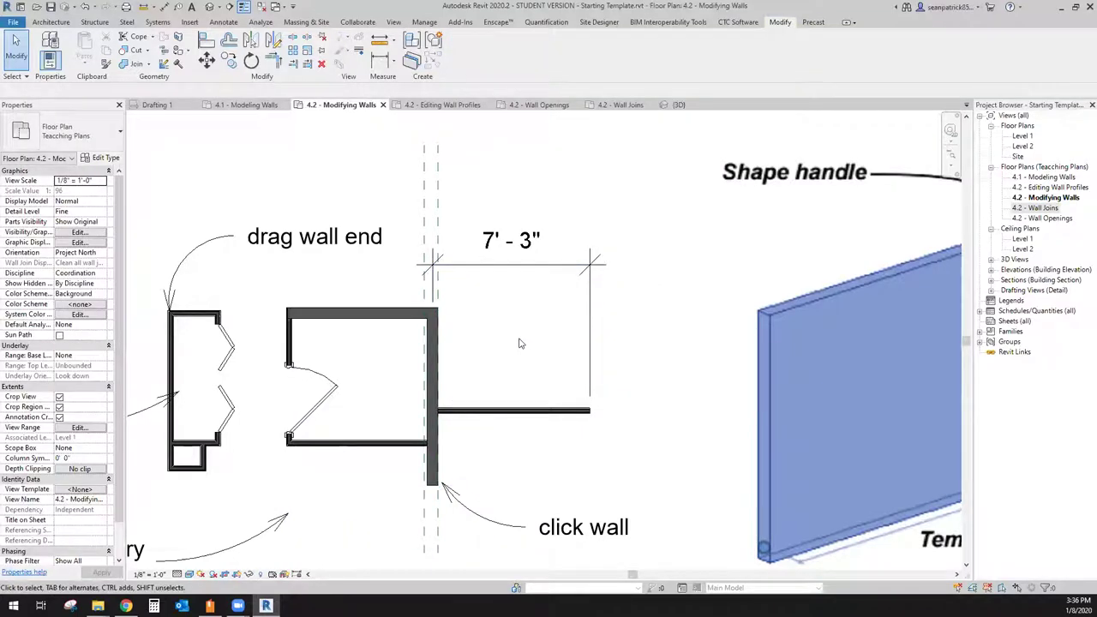
pyautogui.hotkey('ctrl', 'z')
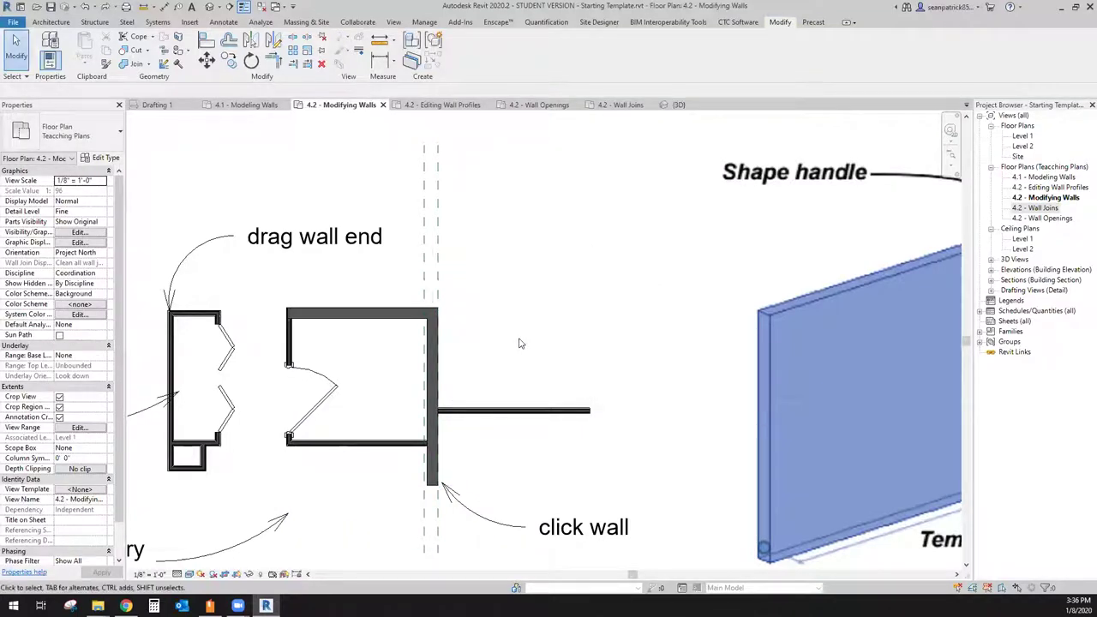
pyautogui.click(437, 361)
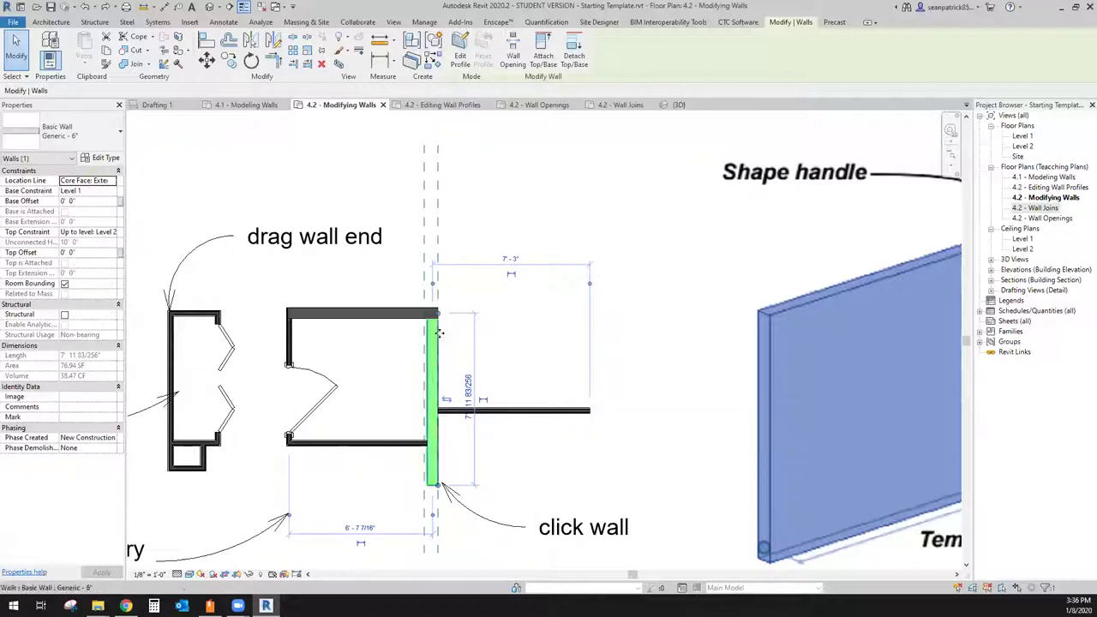
# Step: Edit the vertical wall's 7'-3" temporary dimension to 7'-0", shifting the wall
pyautogui.scroll(2, 433, 306)
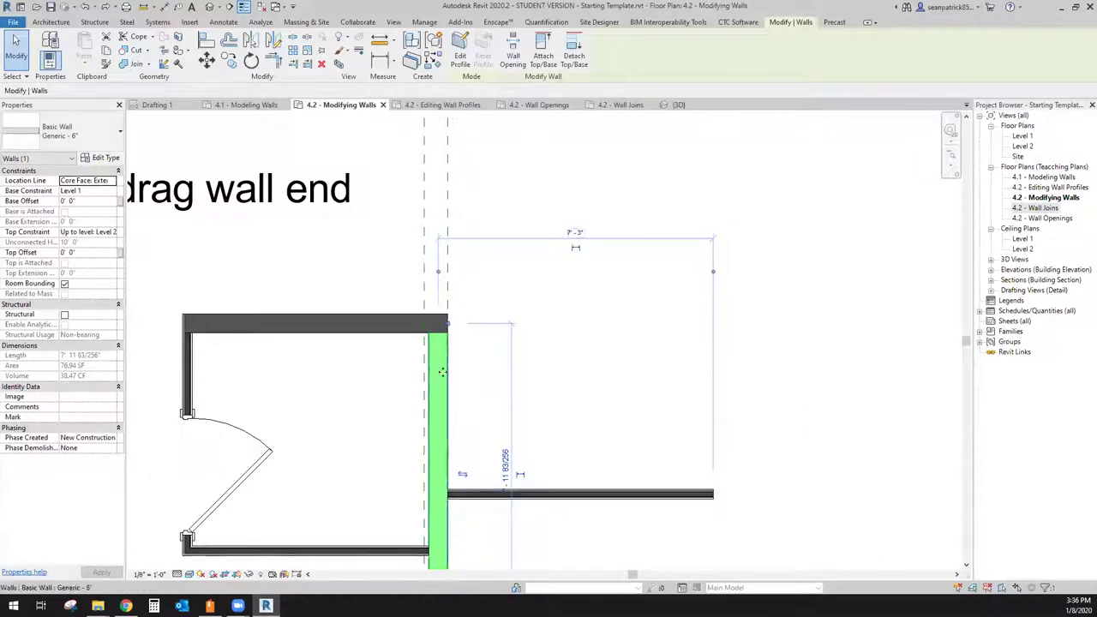
pyautogui.click(572, 233)
pyautogui.write('7')
pyautogui.press('Return')
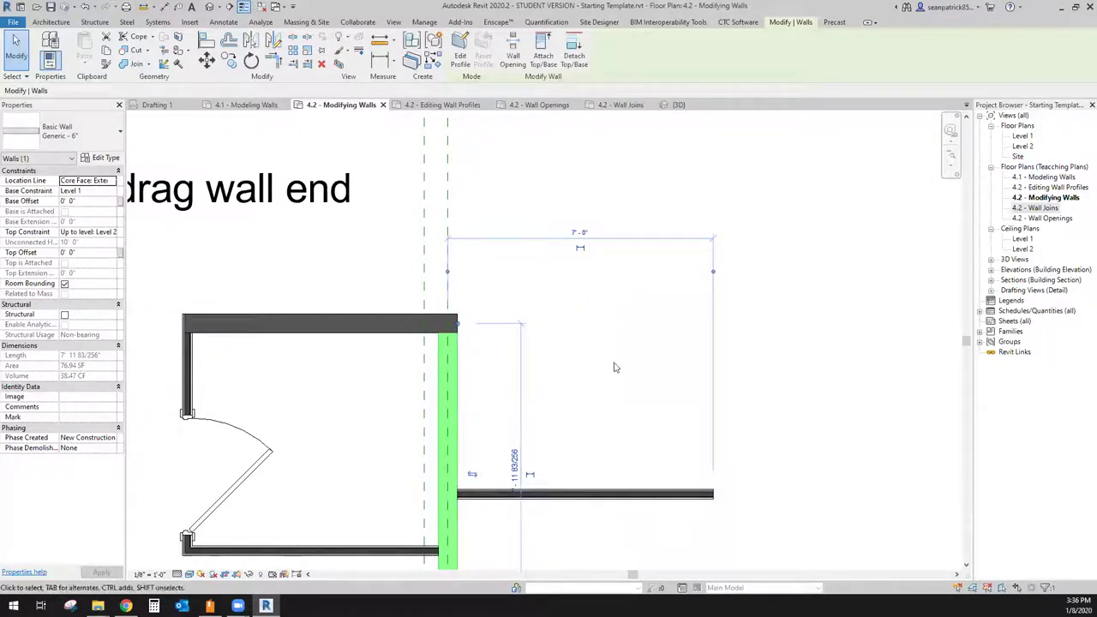
pyautogui.press('Escape')
pyautogui.scroll(-3, 587, 354)
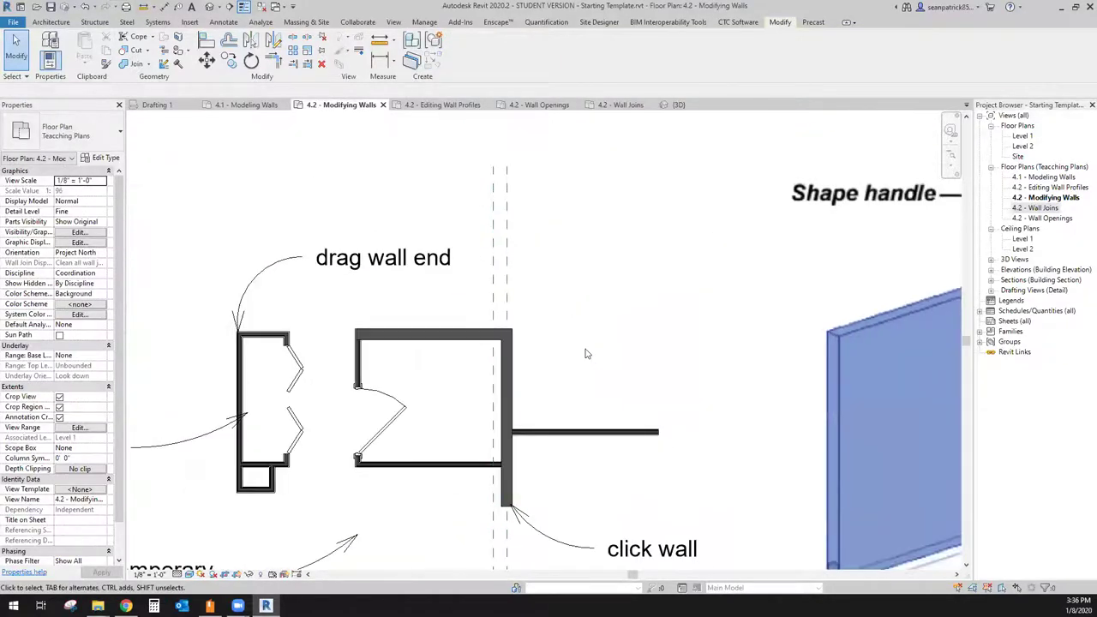
pyautogui.scroll(1, 586, 353)
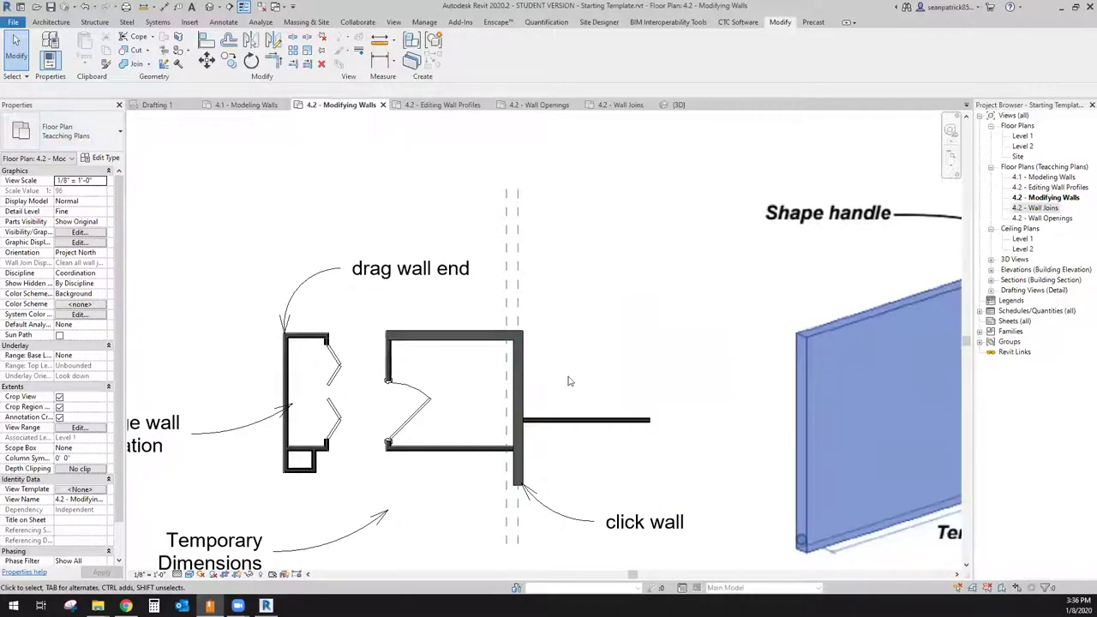
# Step: Select the middle room's top wall and widen the Properties palette to read the constraint labels
pyautogui.click(470, 338)
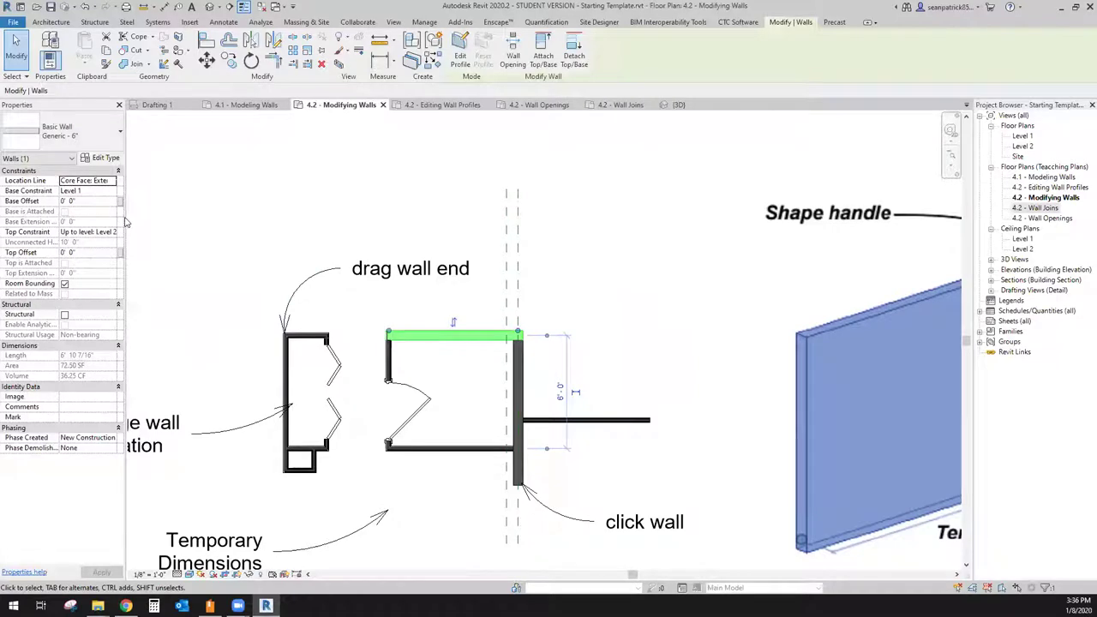
pyautogui.moveTo(125, 221); pyautogui.dragTo(164, 222)
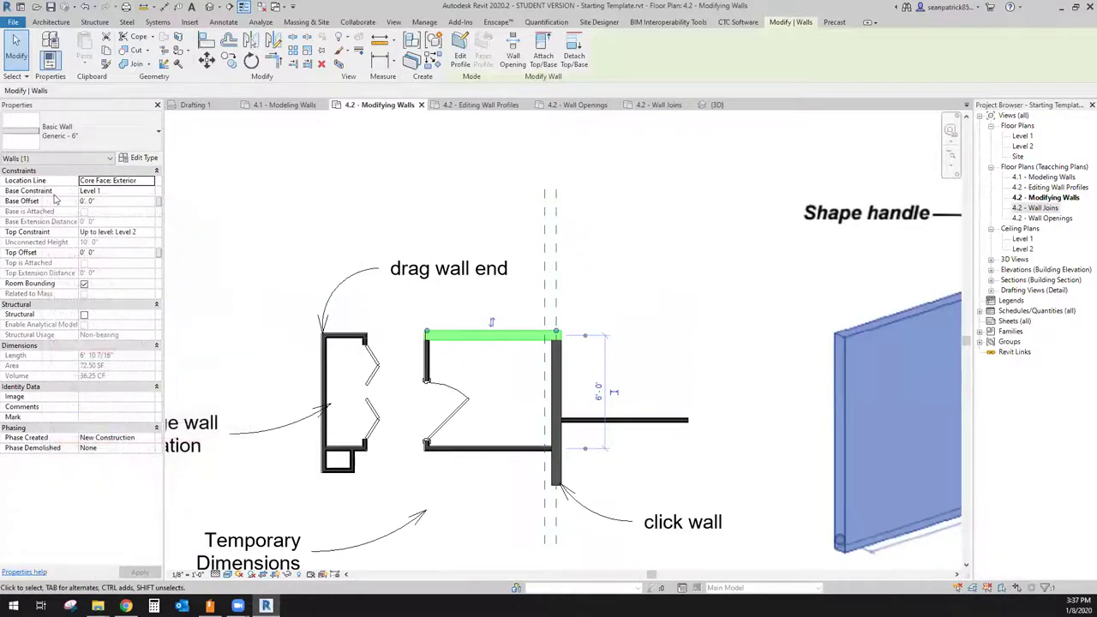
pyautogui.moveTo(57, 197)
pyautogui.moveTo(53, 234)
pyautogui.click(143, 158)
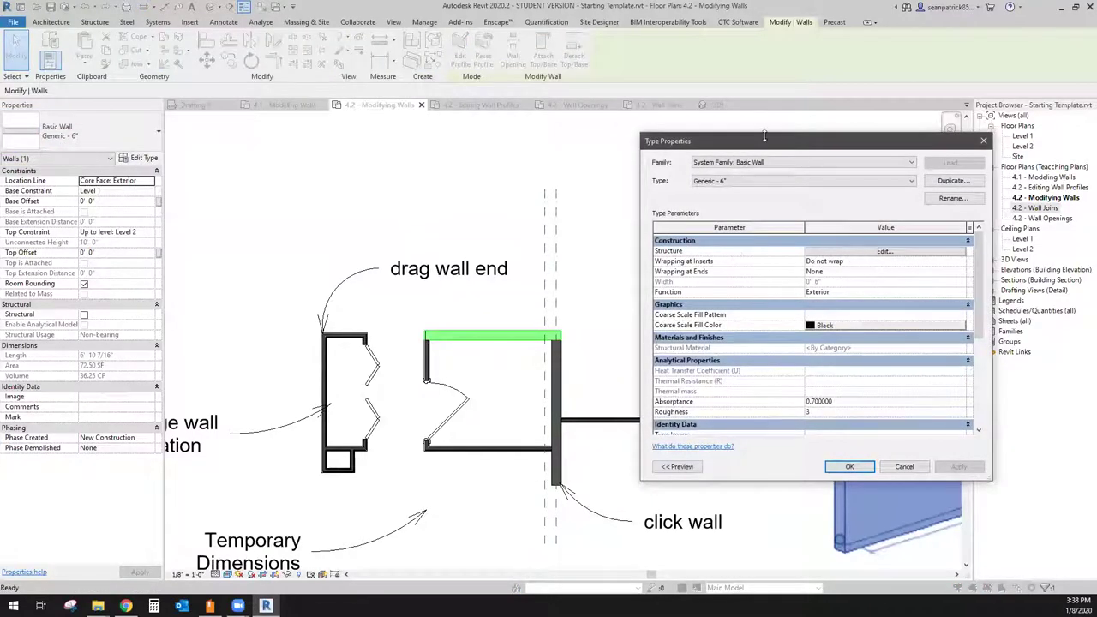
pyautogui.moveTo(747, 137); pyautogui.dragTo(711, 122)
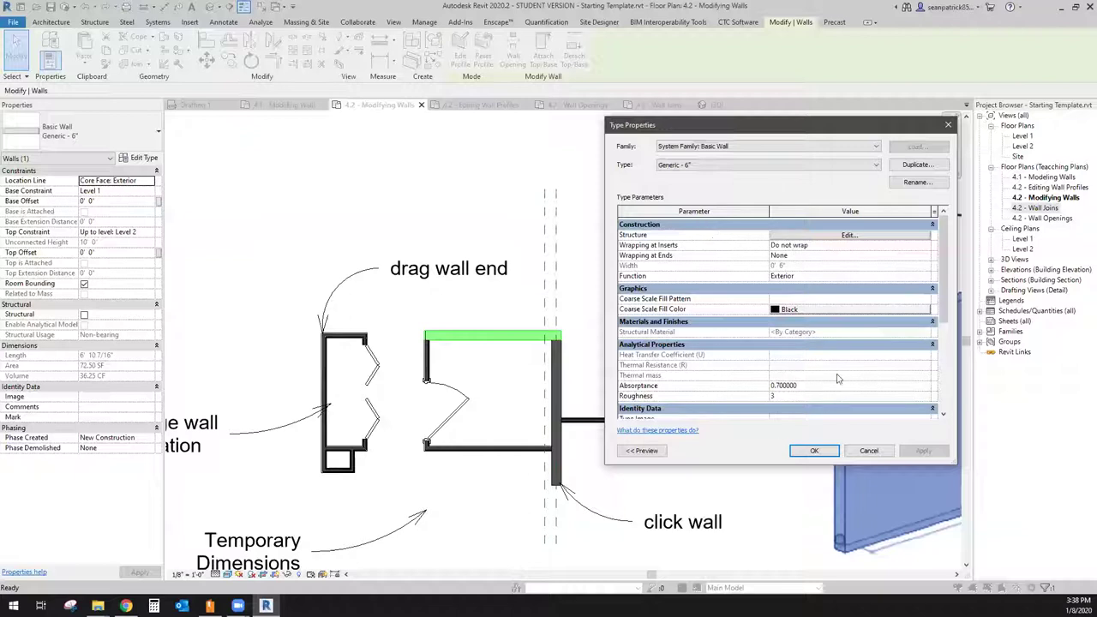
pyautogui.click(829, 238)
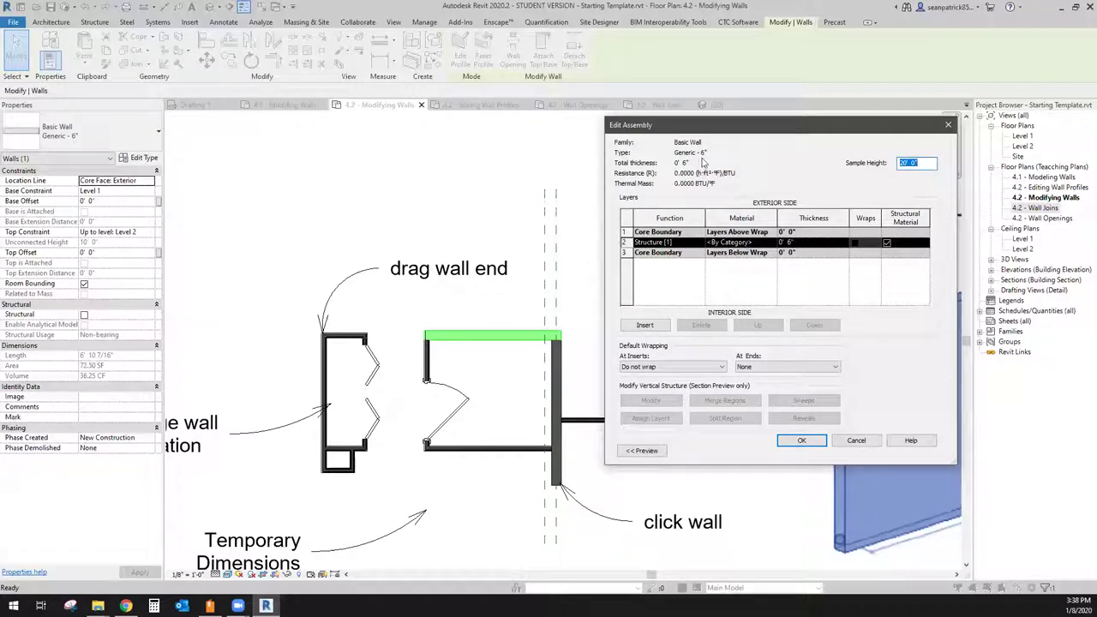
pyautogui.click(857, 442)
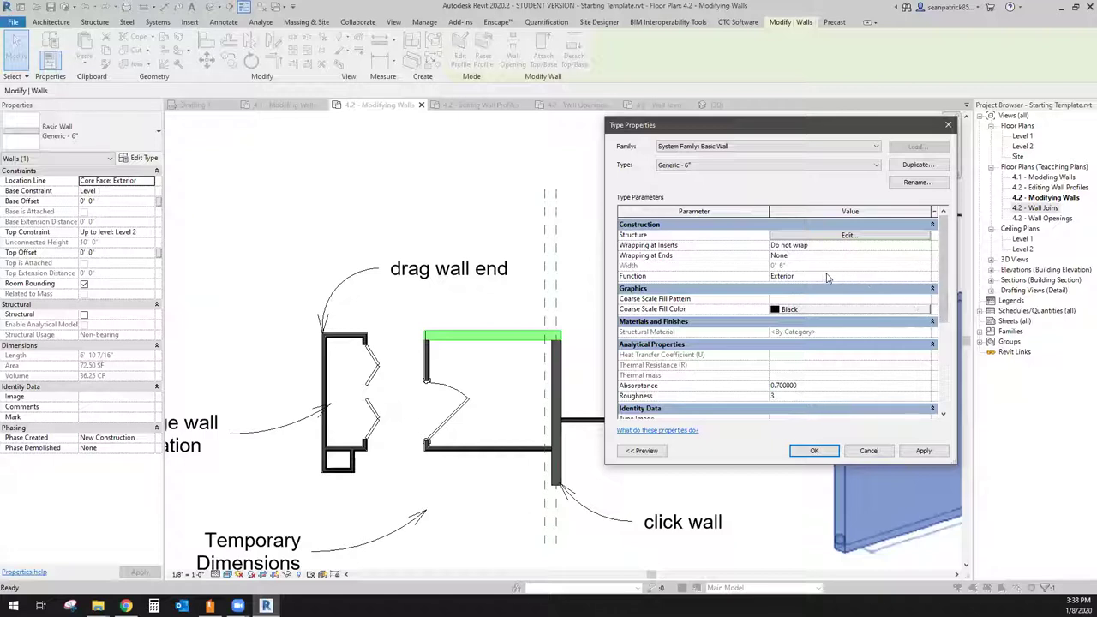
pyautogui.click(927, 276)
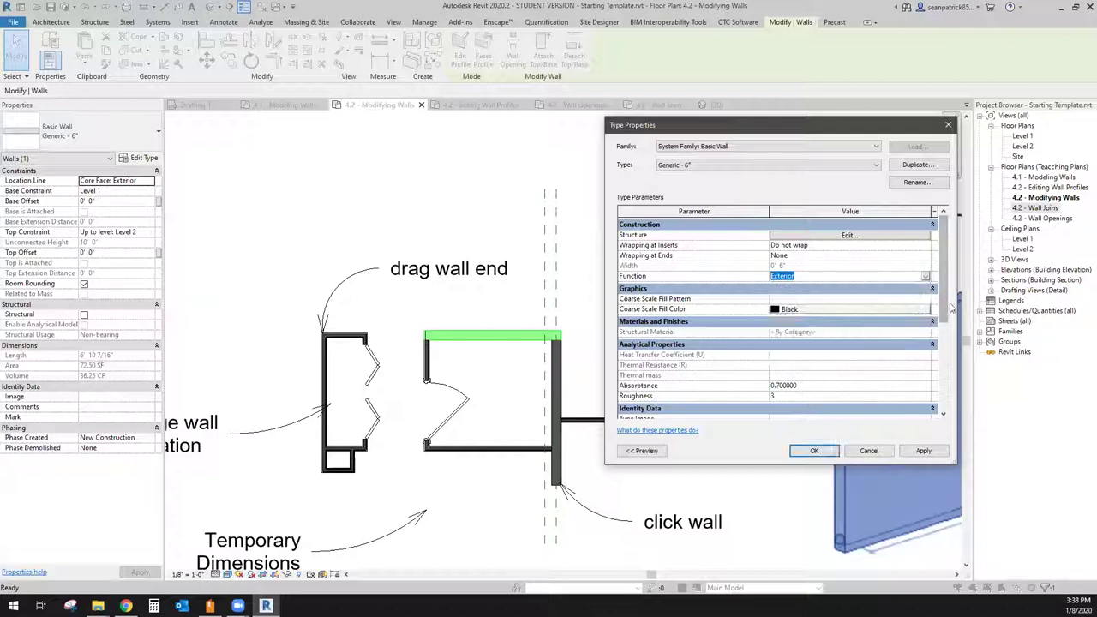
pyautogui.press('Escape')
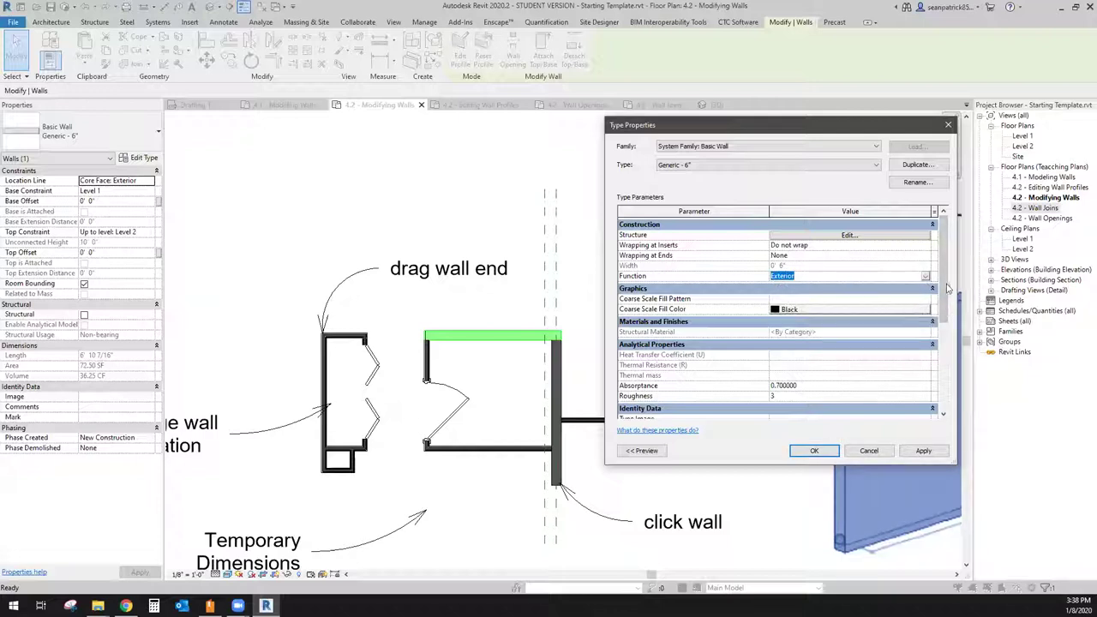
pyautogui.scroll(-2, 950, 319)
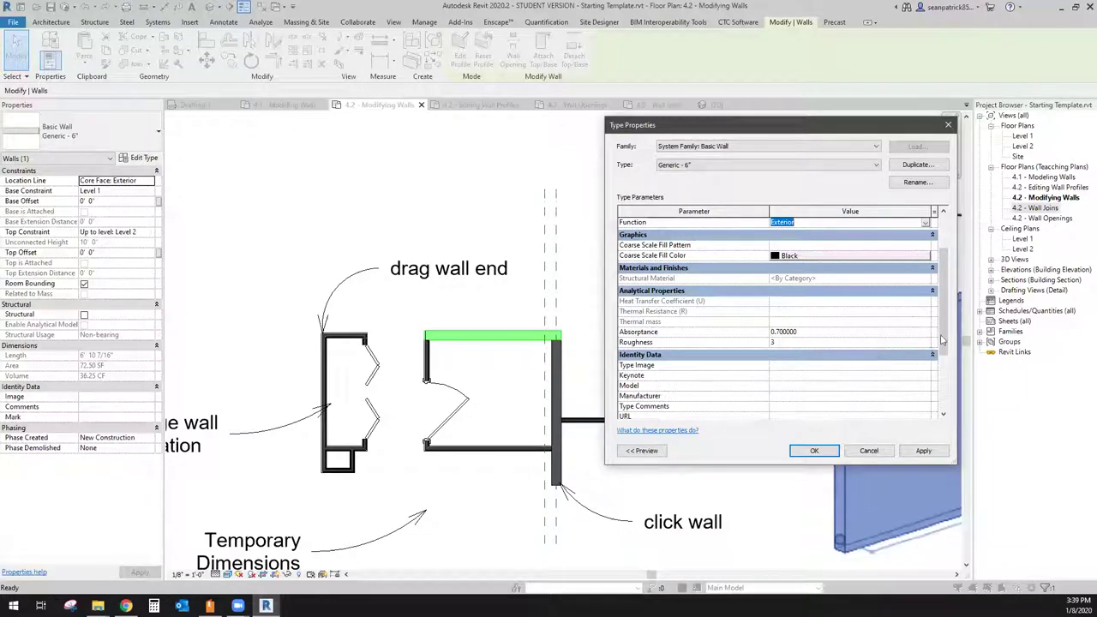
pyautogui.moveTo(941, 352); pyautogui.dragTo(941, 401)
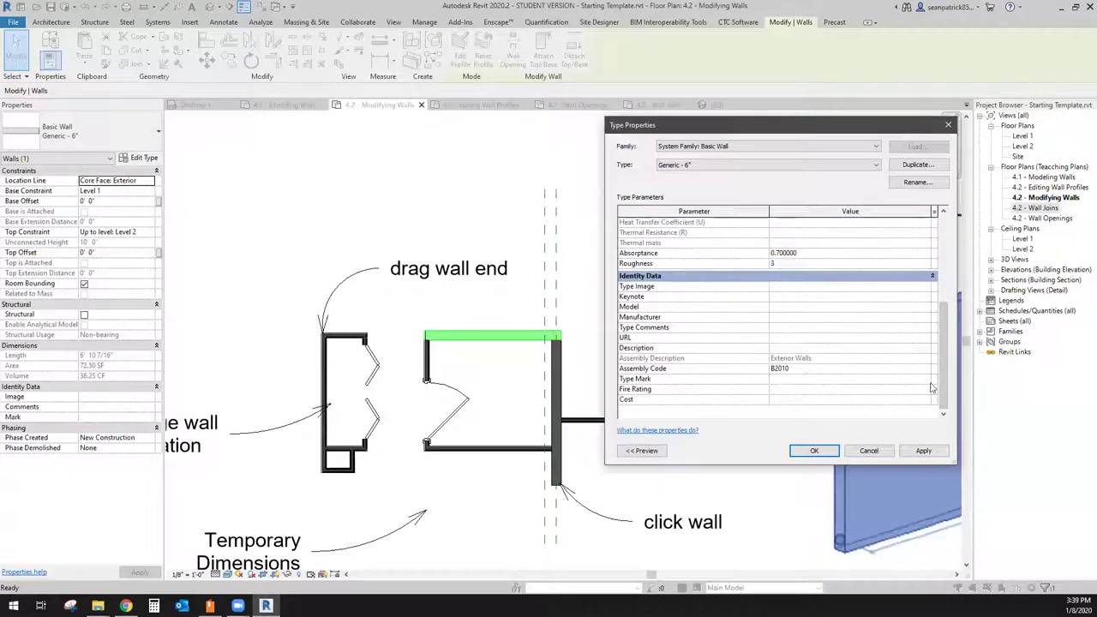
pyautogui.moveTo(943, 390); pyautogui.dragTo(943, 309)
pyautogui.click(925, 276)
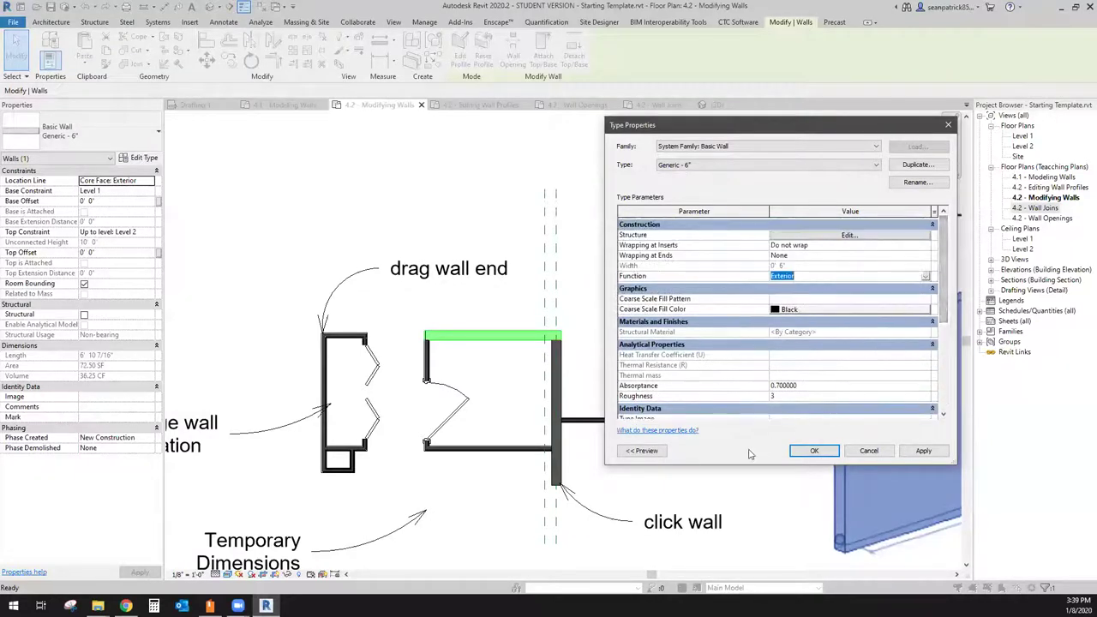
pyautogui.click(816, 452)
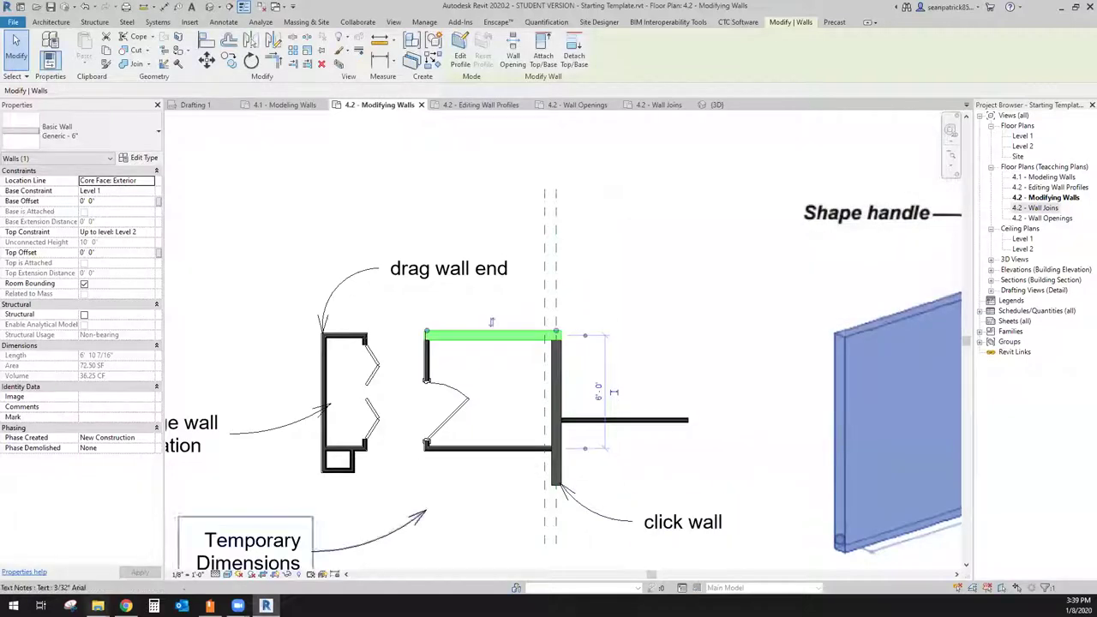